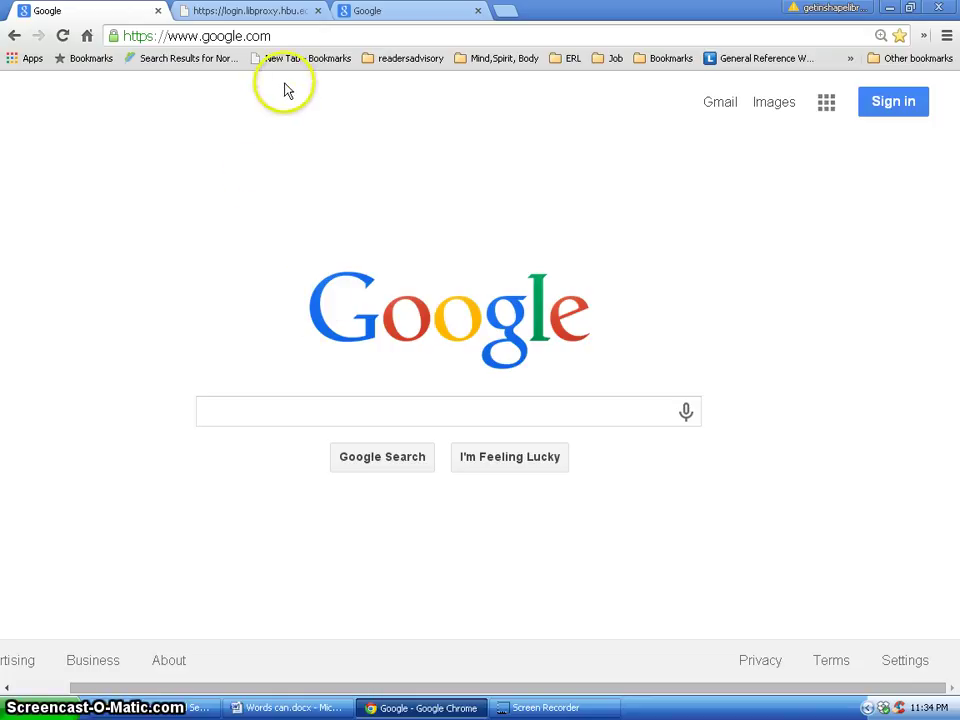
Go to hbu.edu/moody to load the HBU Moody Library page.
{"action": "left_click", "coordinate": [343, 34]}
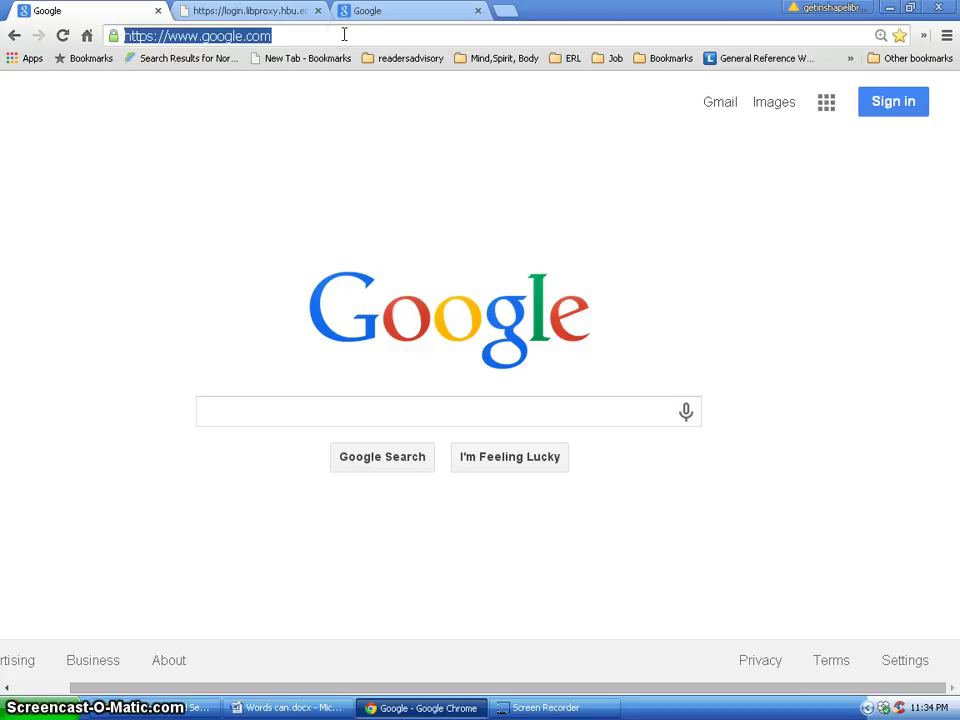
{"action": "type", "text": "hbu.edu"}
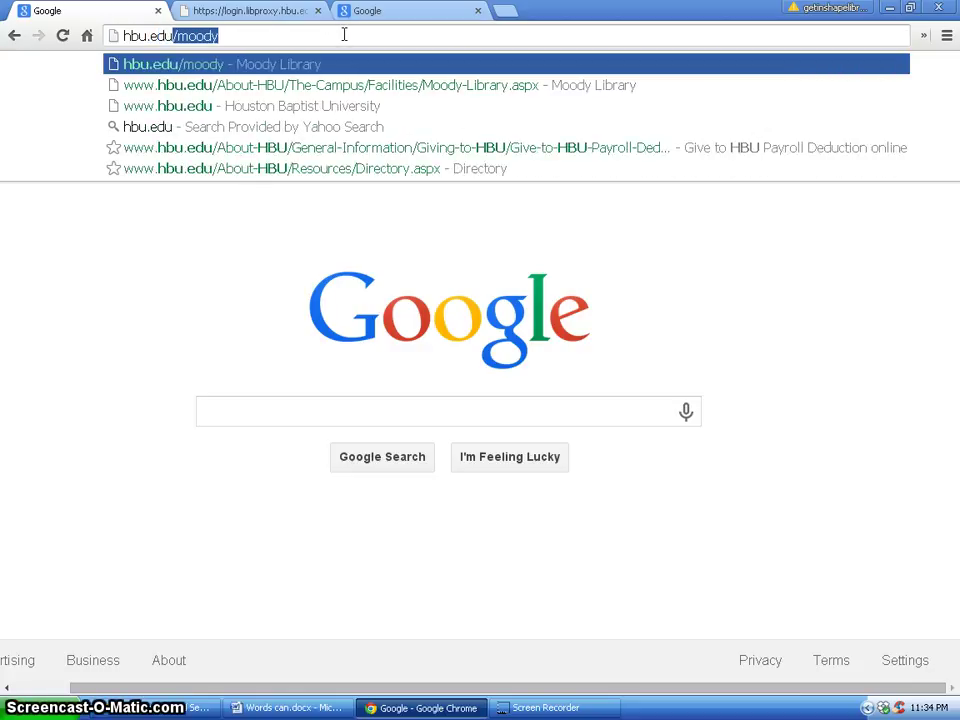
{"action": "type", "text": "/moody"}
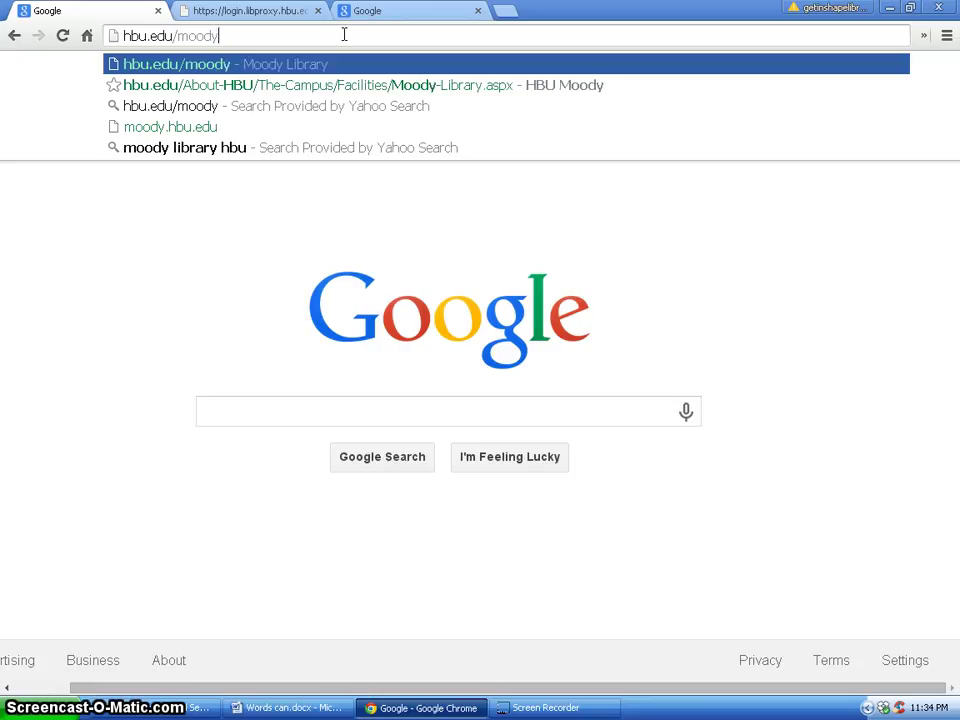
{"action": "key", "text": "Return"}
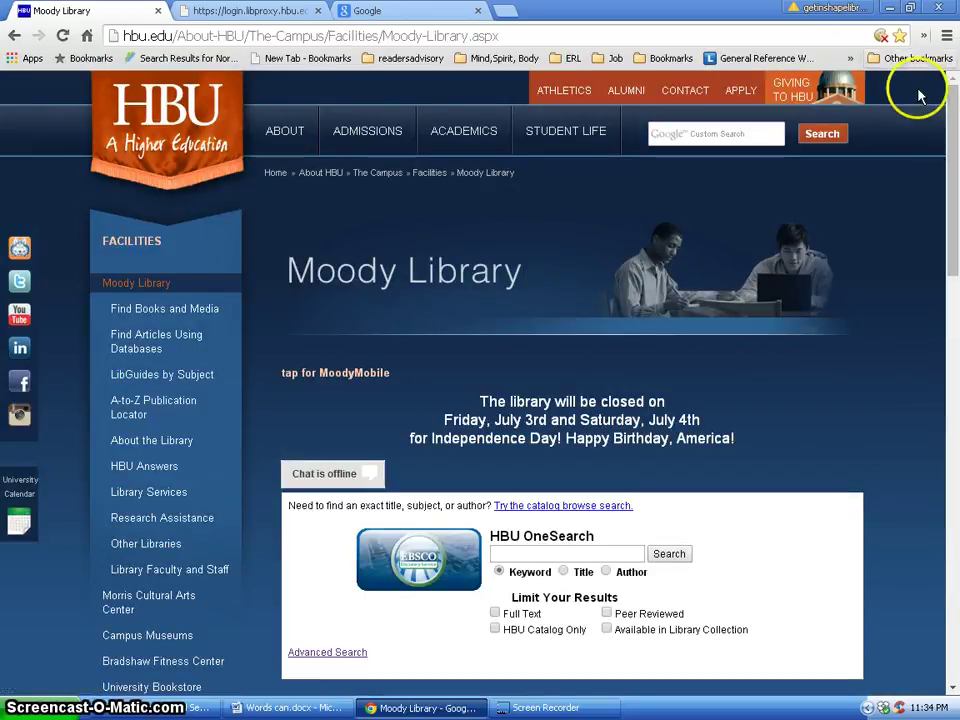
{"action": "left_click_drag", "start_coordinate": [949, 150], "coordinate": [952, 165]}
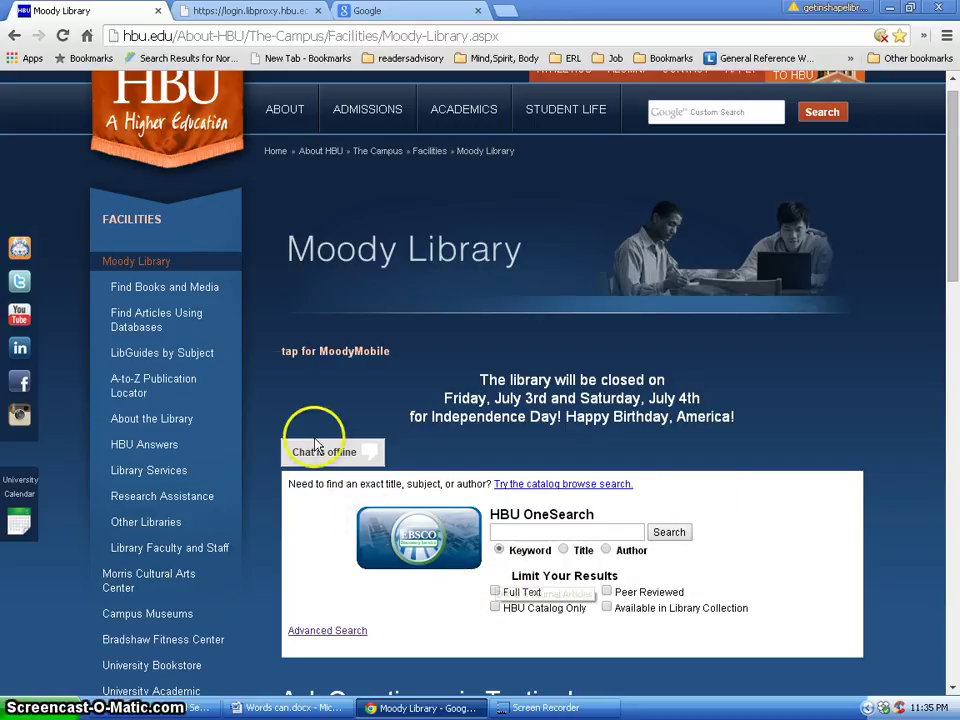
Open the Find Articles Using Databases guide and browse its Databases Alphabetical by Title list.
{"action": "left_click", "coordinate": [160, 318]}
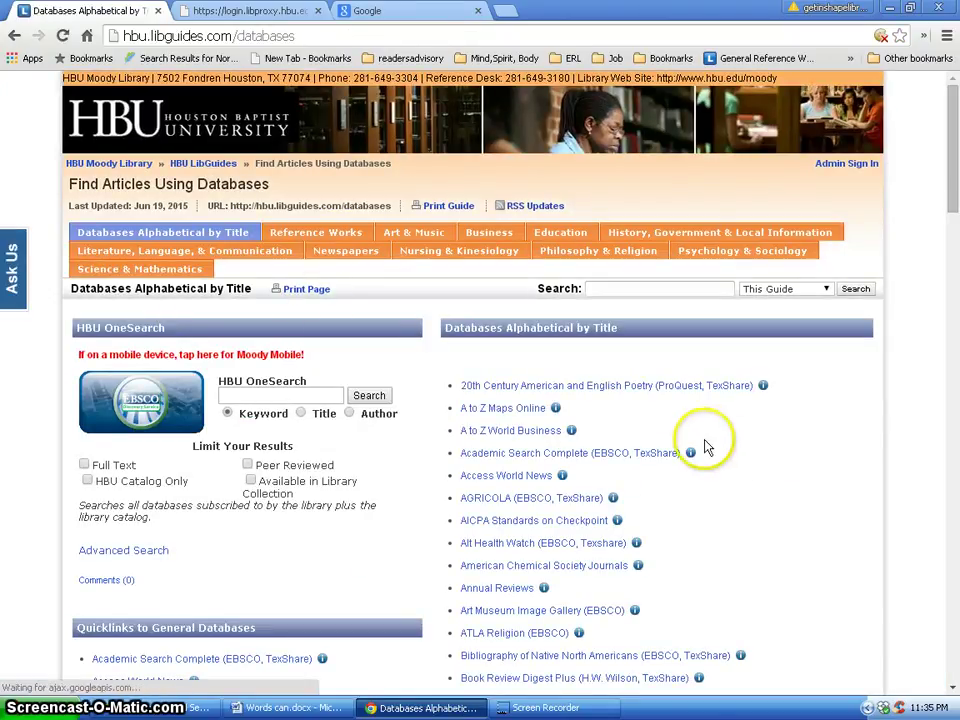
{"action": "scroll", "coordinate": [740, 458], "scroll_direction": "down", "scroll_amount": 4}
{"action": "scroll", "coordinate": [745, 456], "scroll_direction": "down", "scroll_amount": 6}
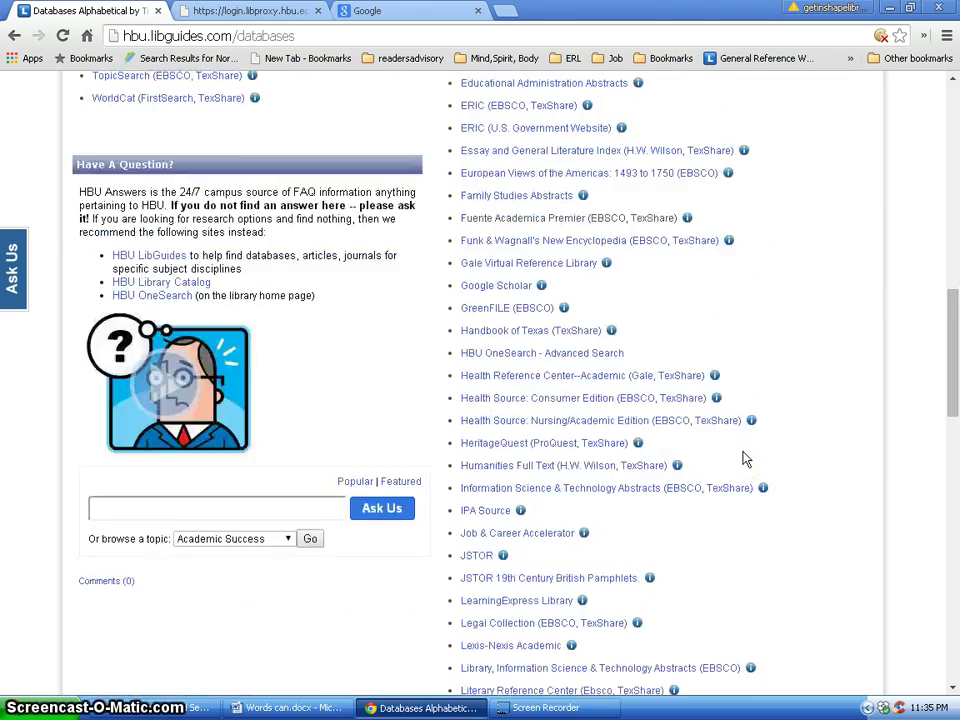
{"action": "scroll", "coordinate": [745, 459], "scroll_direction": "up", "scroll_amount": 2}
{"action": "scroll", "coordinate": [745, 459], "scroll_direction": "up", "scroll_amount": 8}
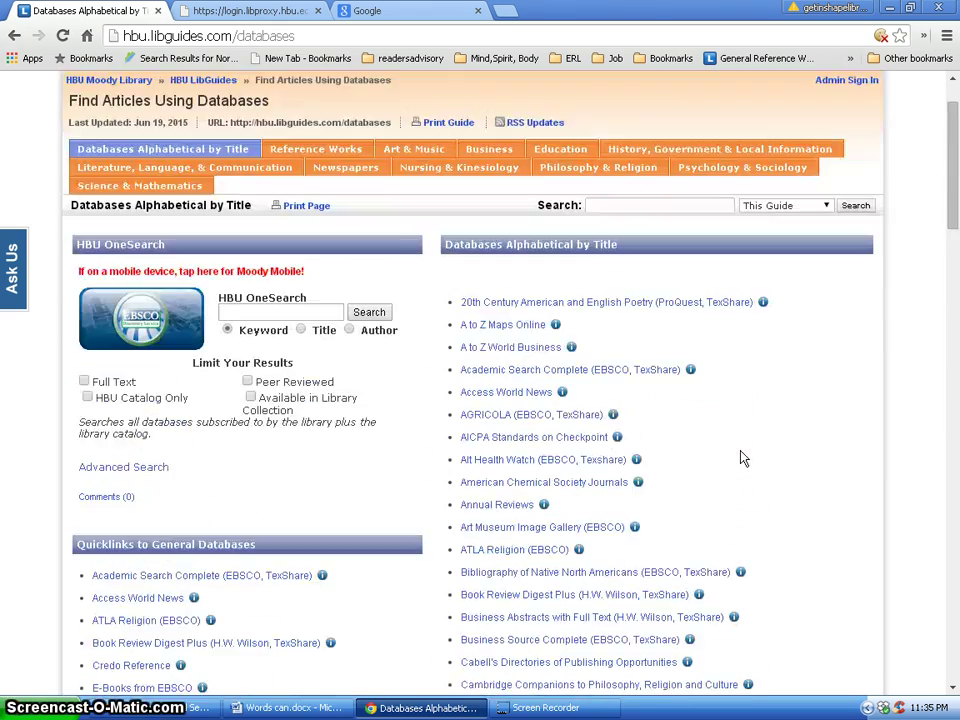
{"action": "scroll", "coordinate": [741, 458], "scroll_direction": "down", "scroll_amount": 2}
{"action": "scroll", "coordinate": [740, 458], "scroll_direction": "down", "scroll_amount": 1}
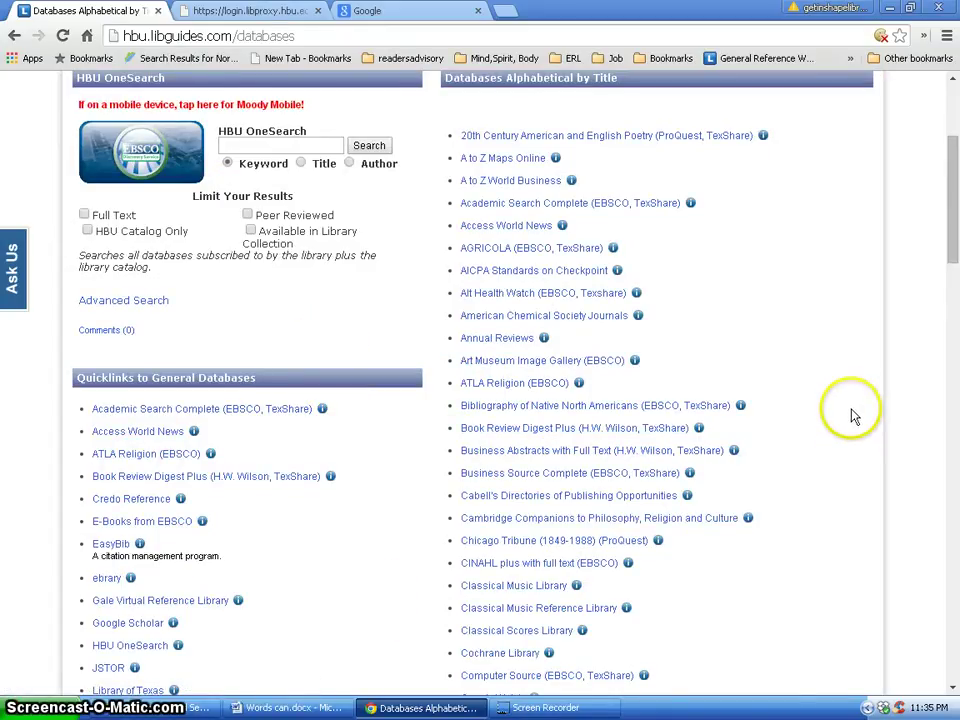
{"action": "scroll", "coordinate": [851, 411], "scroll_direction": "down", "scroll_amount": 2}
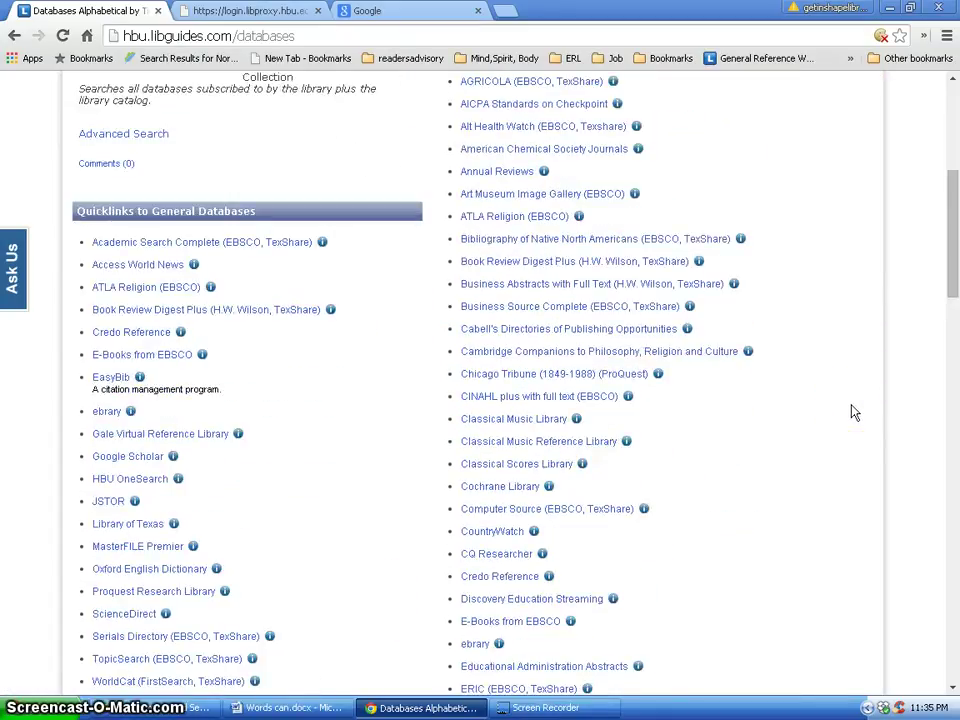
{"action": "scroll", "coordinate": [786, 476], "scroll_direction": "up", "scroll_amount": 2}
{"action": "scroll", "coordinate": [786, 478], "scroll_direction": "up", "scroll_amount": 2}
{"action": "left_click", "coordinate": [787, 472]}
{"action": "scroll", "coordinate": [786, 474], "scroll_direction": "down", "scroll_amount": 3}
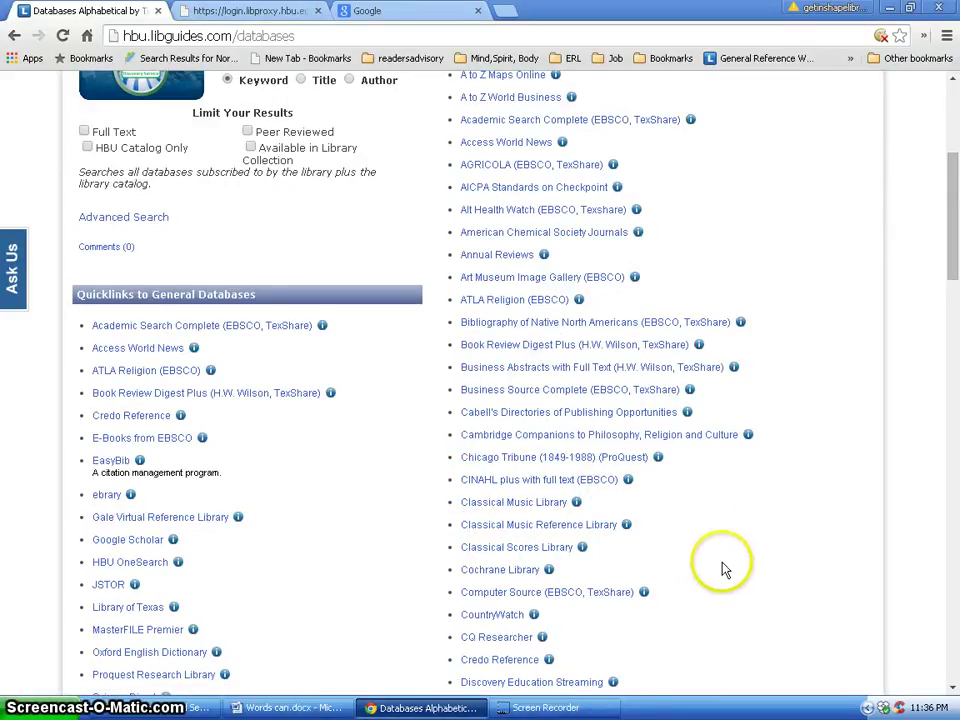
Switch to Words can.docx, showing the HBU Library Database Login screenshot on page 4.
{"action": "left_click", "coordinate": [303, 708]}
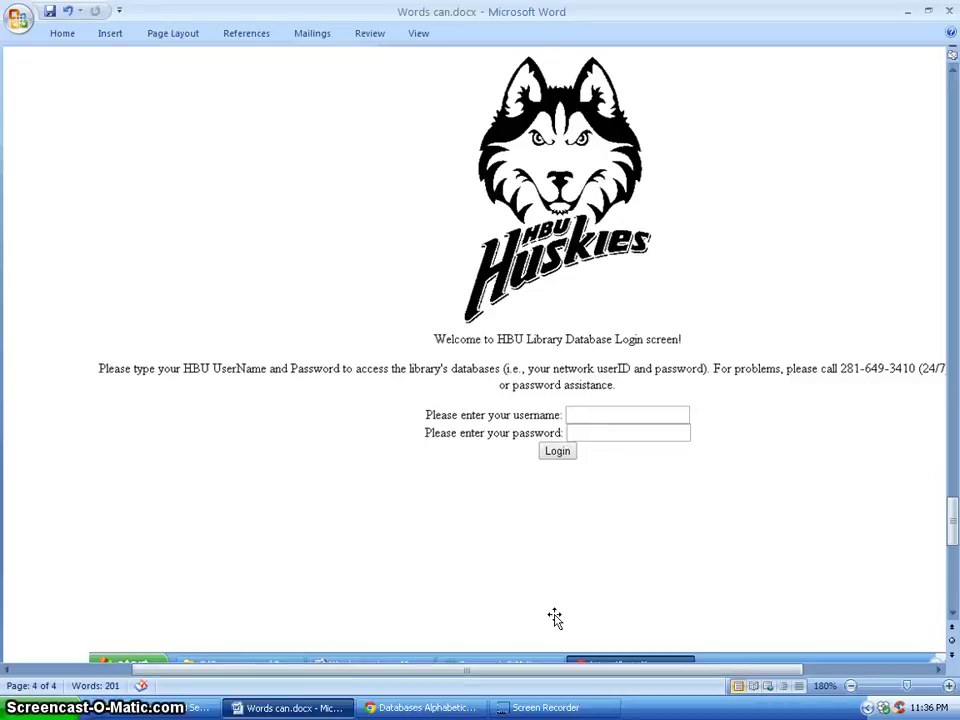
Open CINAHL plus with Full Text from the Nursing & Kinesiology database list.
{"action": "left_click", "coordinate": [400, 707]}
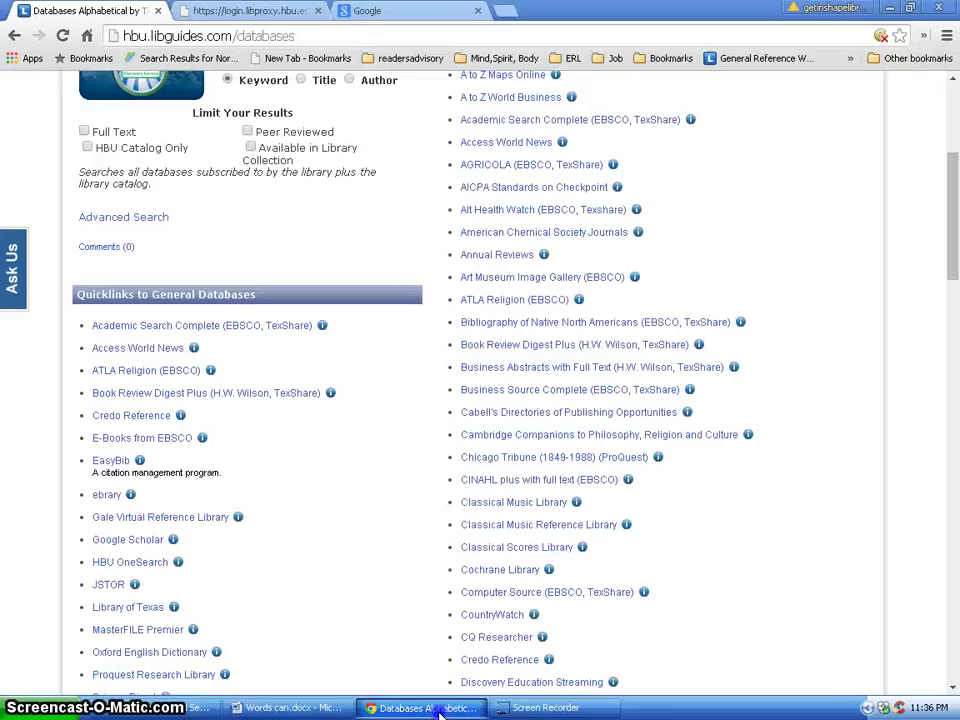
{"action": "scroll", "coordinate": [656, 562], "scroll_direction": "up", "scroll_amount": 3}
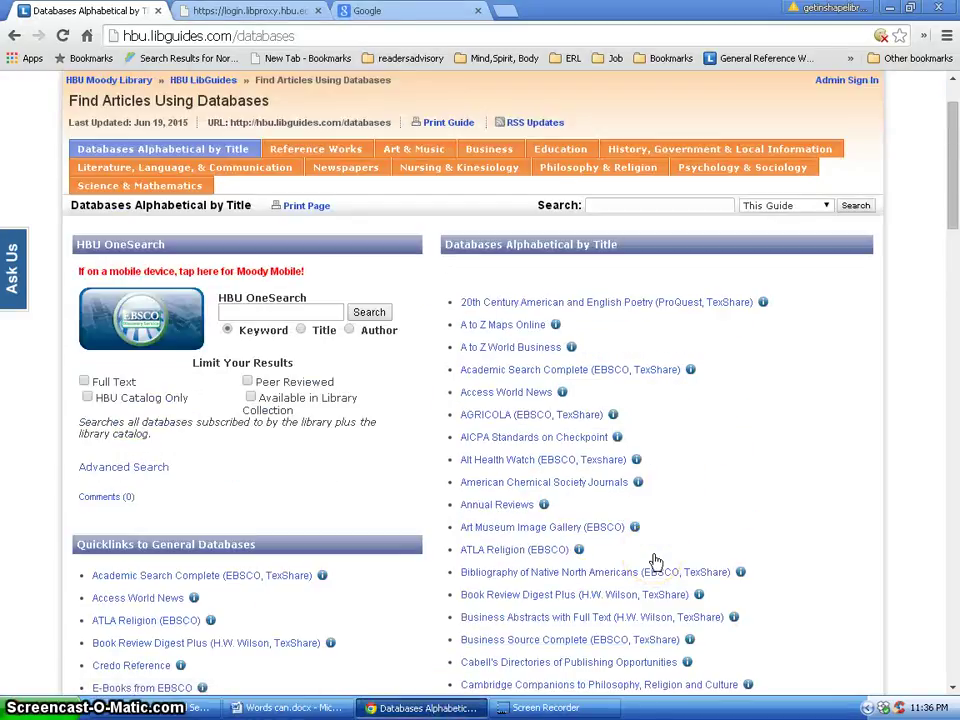
{"action": "left_click", "coordinate": [475, 169]}
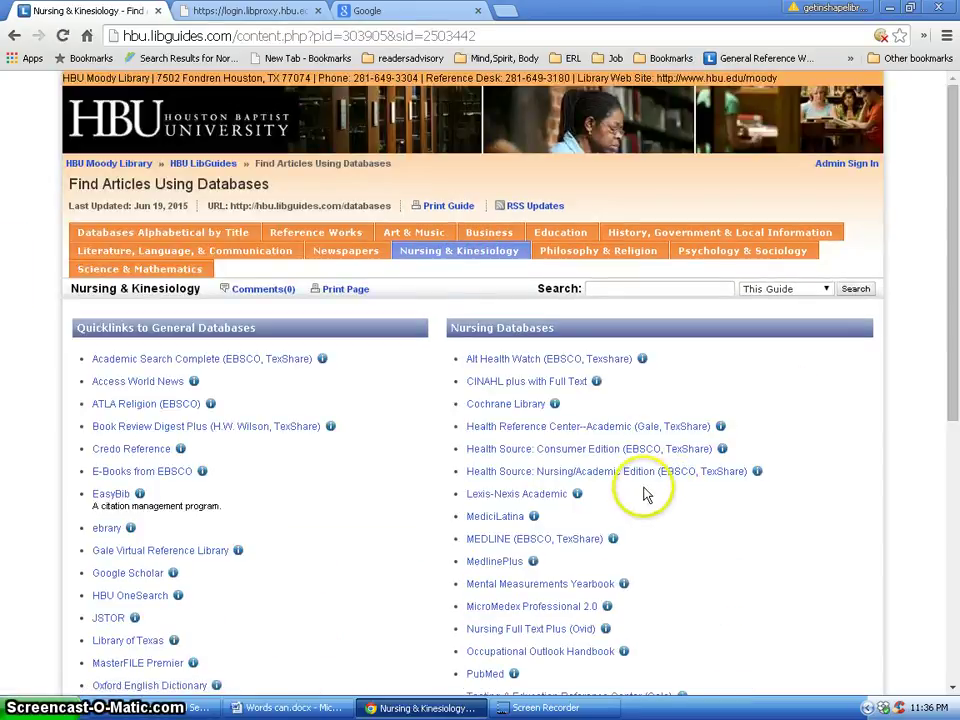
{"action": "left_click", "coordinate": [543, 388]}
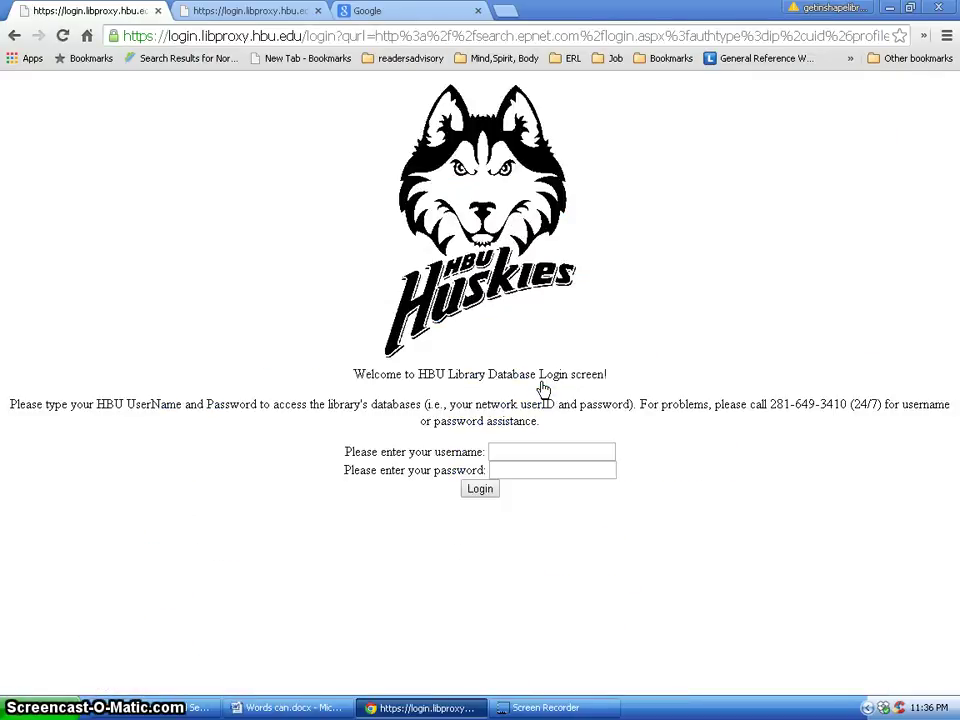
Sign in to the library proxy with the HBU username and account password.
{"action": "left_click", "coordinate": [601, 451]}
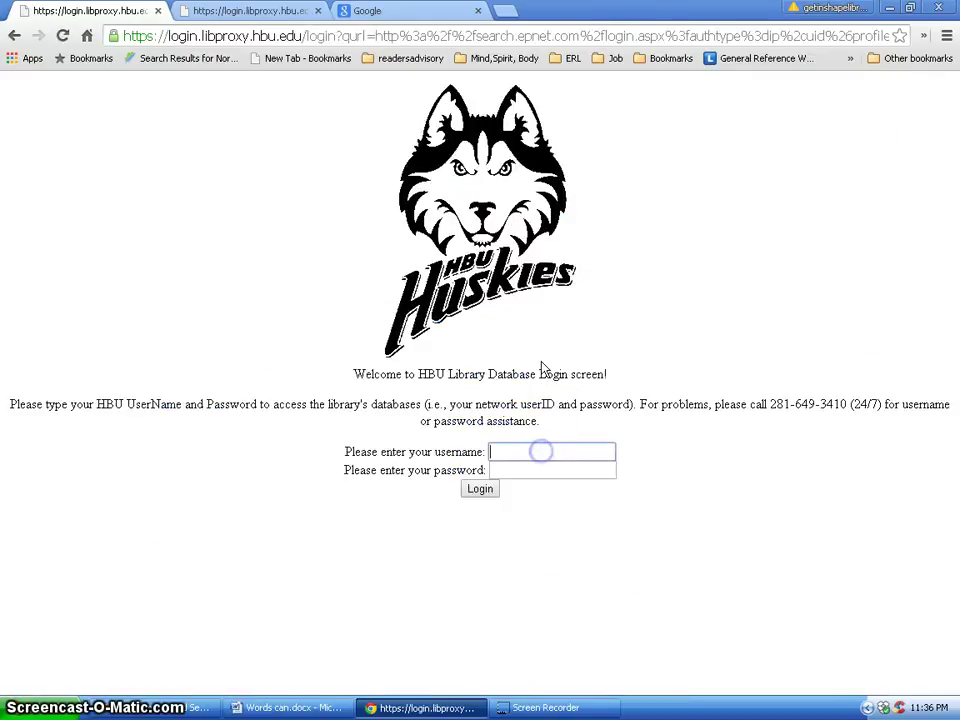
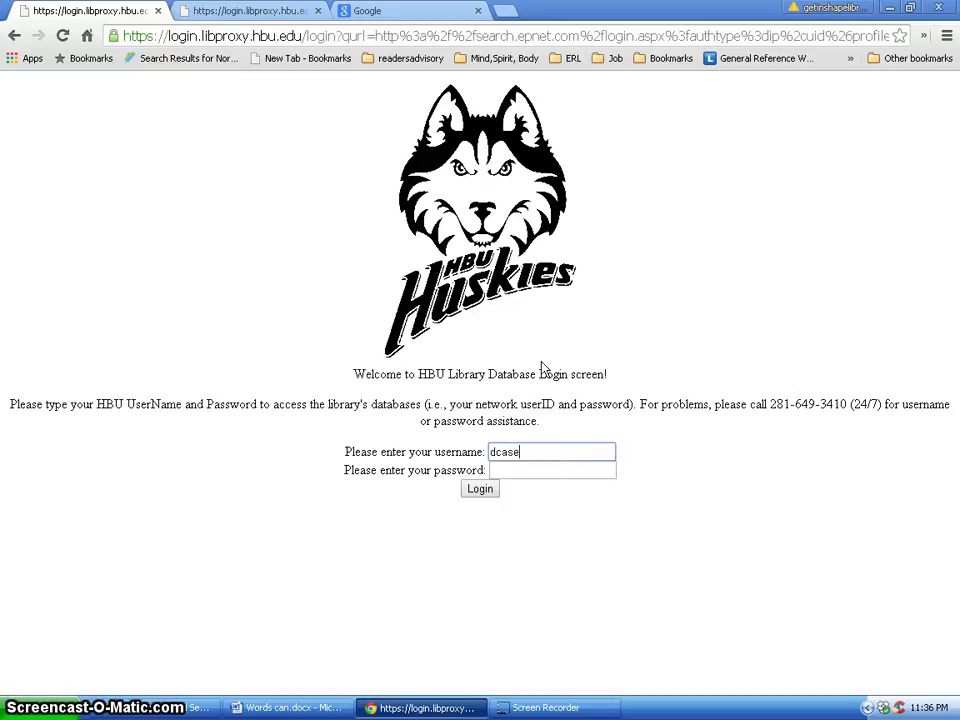
{"action": "key", "text": "Tab"}
{"action": "type", "text": "*****"}
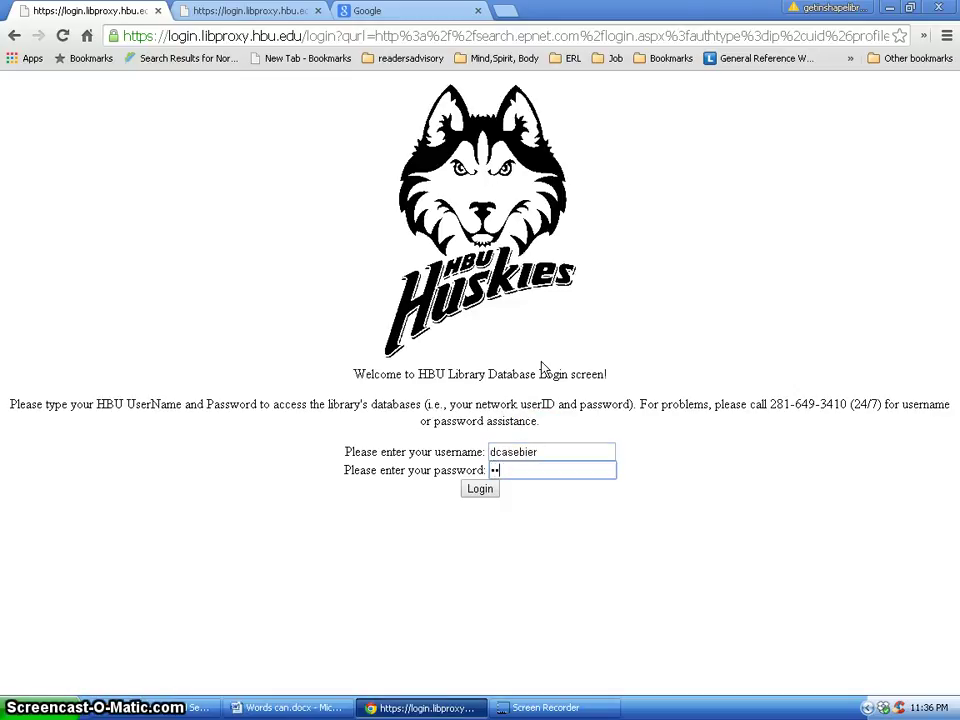
{"action": "type", "text": "*******"}
{"action": "left_click", "coordinate": [487, 488]}
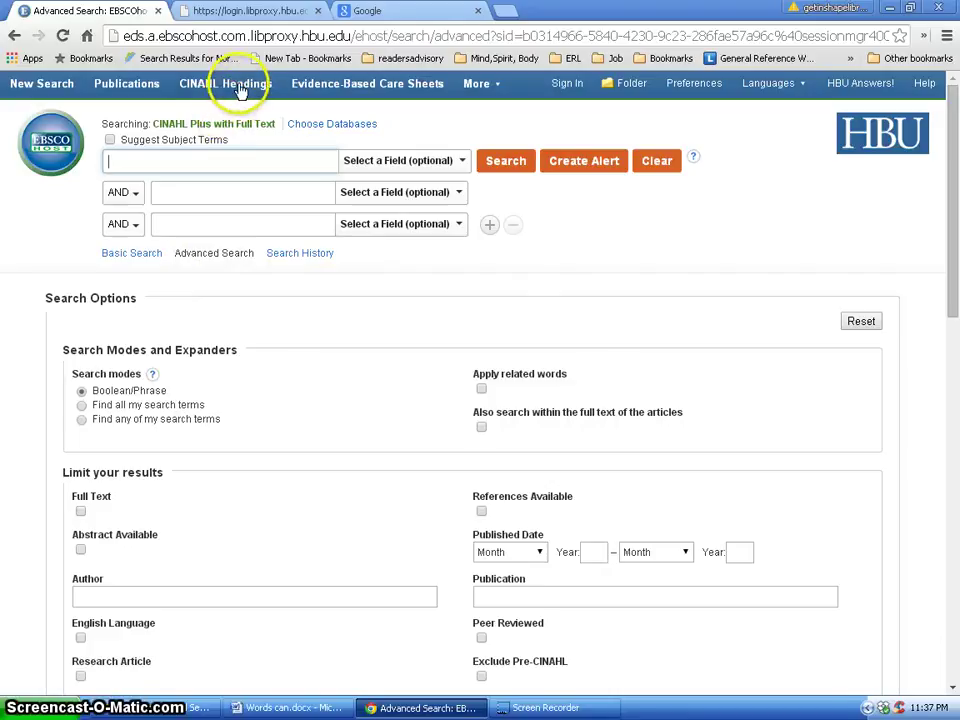
Open the CINAHL Headings browser from the Advanced Search toolbar.
{"action": "left_click", "coordinate": [238, 88]}
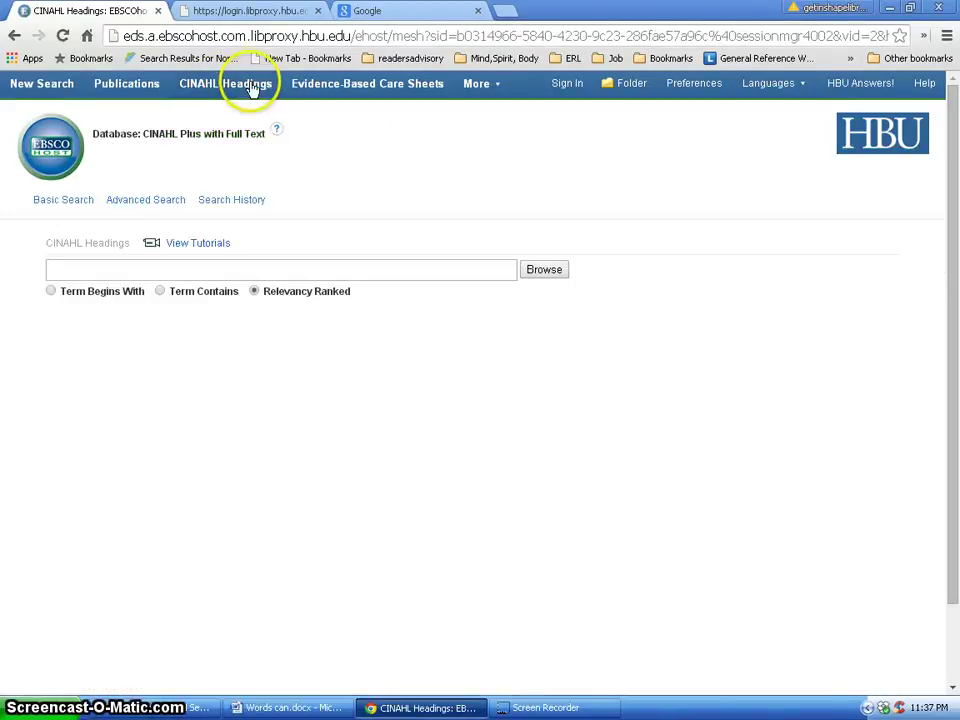
{"action": "left_click", "coordinate": [158, 292]}
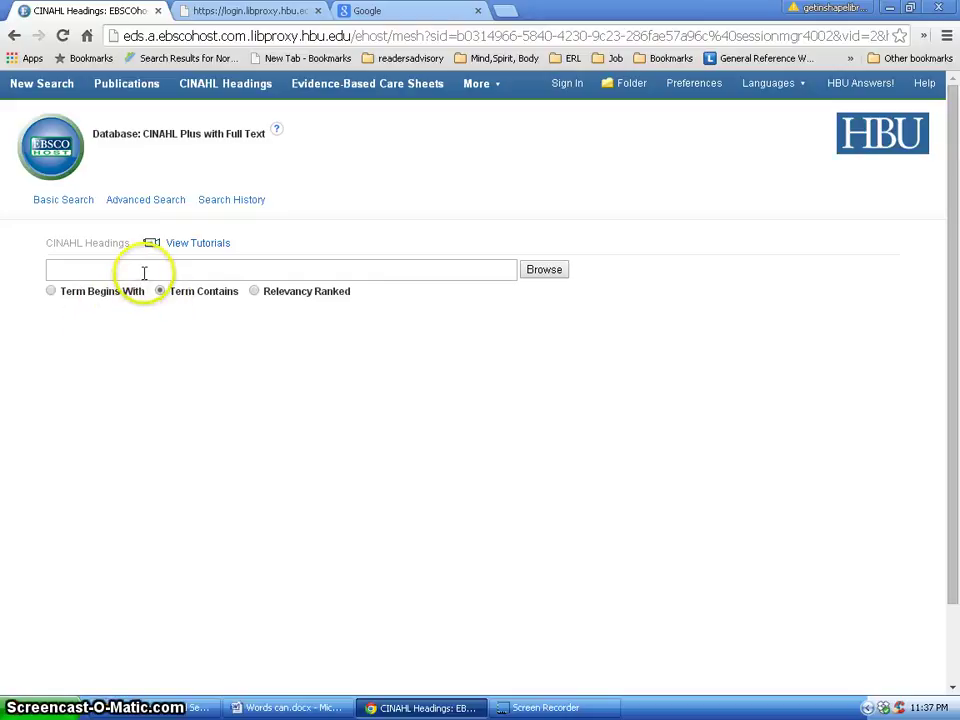
{"action": "left_click", "coordinate": [144, 271]}
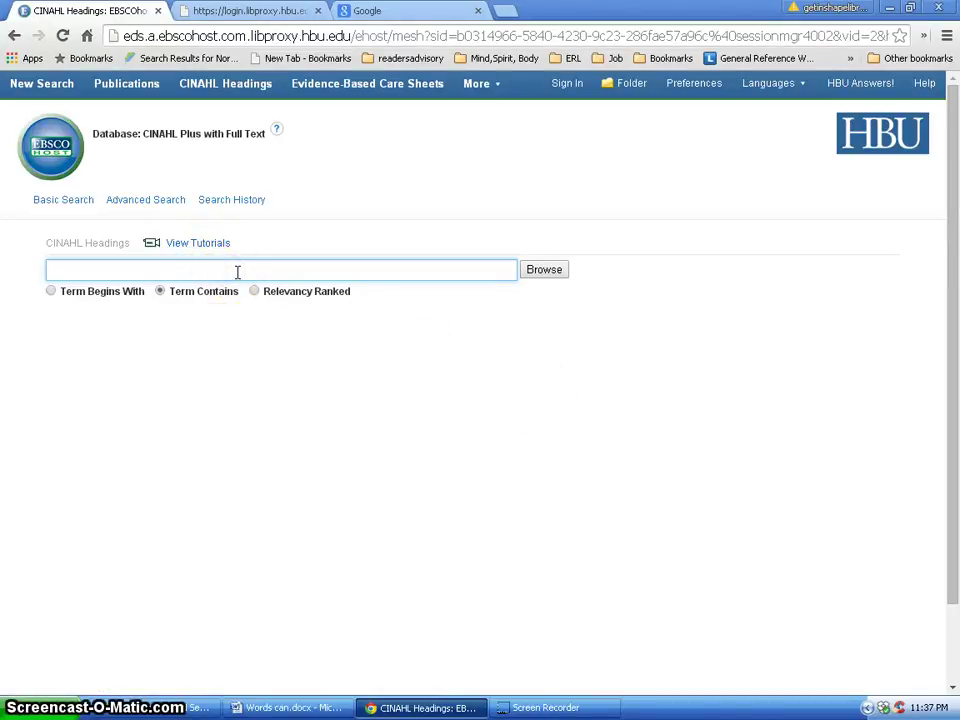
{"action": "type", "text": "ttraumatic"}
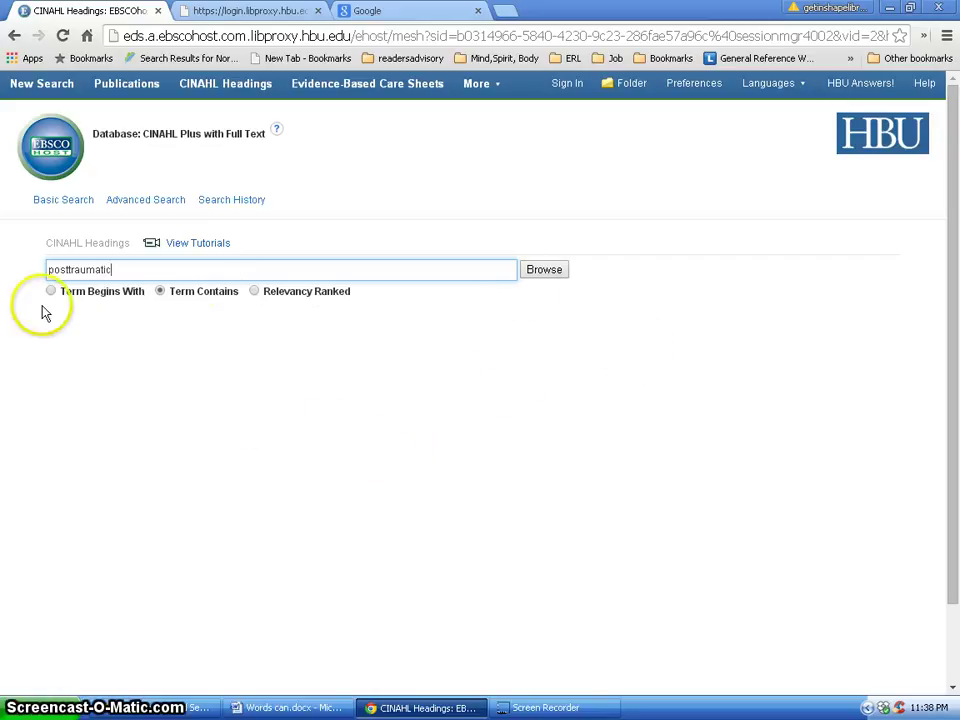
{"action": "left_click_drag", "start_coordinate": [24, 273], "coordinate": [7, 272]}
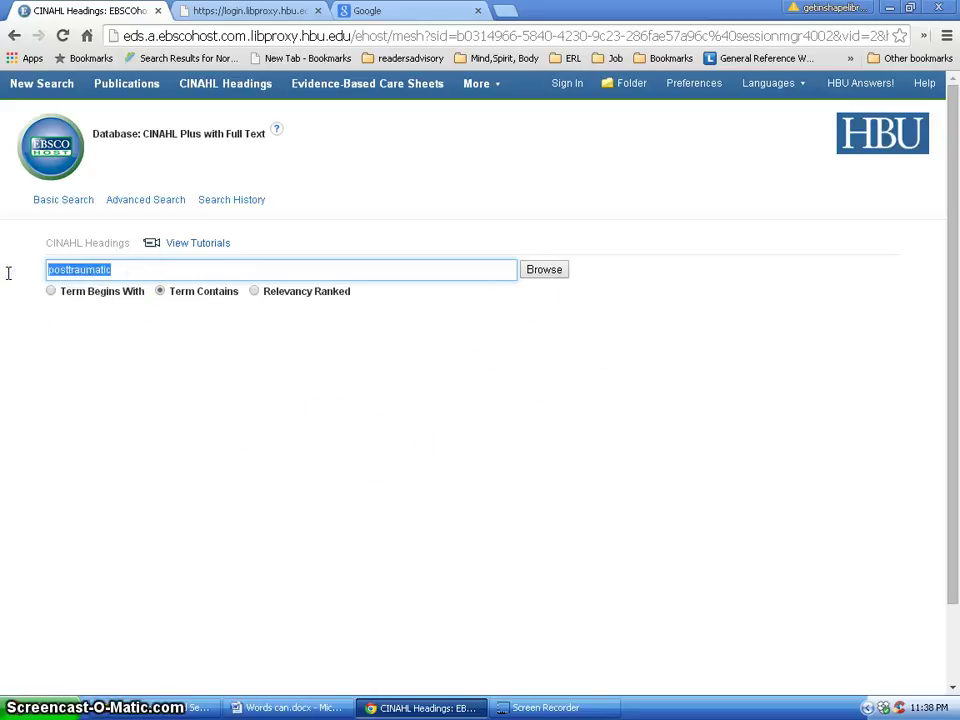
{"action": "left_click", "coordinate": [556, 276]}
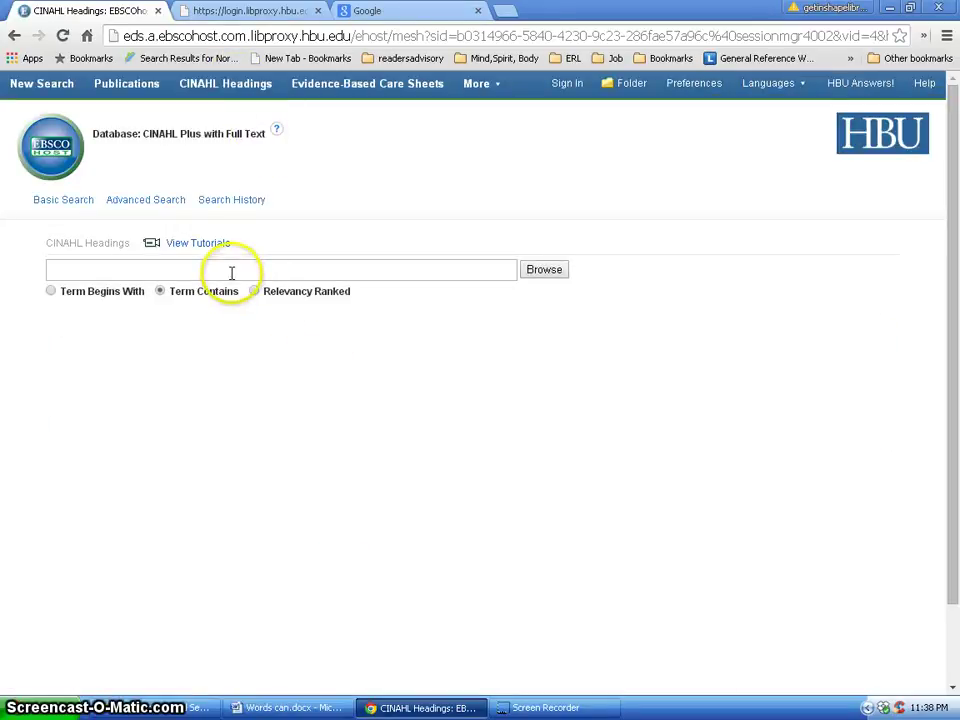
Browse CINAHL headings for 'post-traumatic', review the list, then restart a fresh headings search.
{"action": "left_click", "coordinate": [177, 270]}
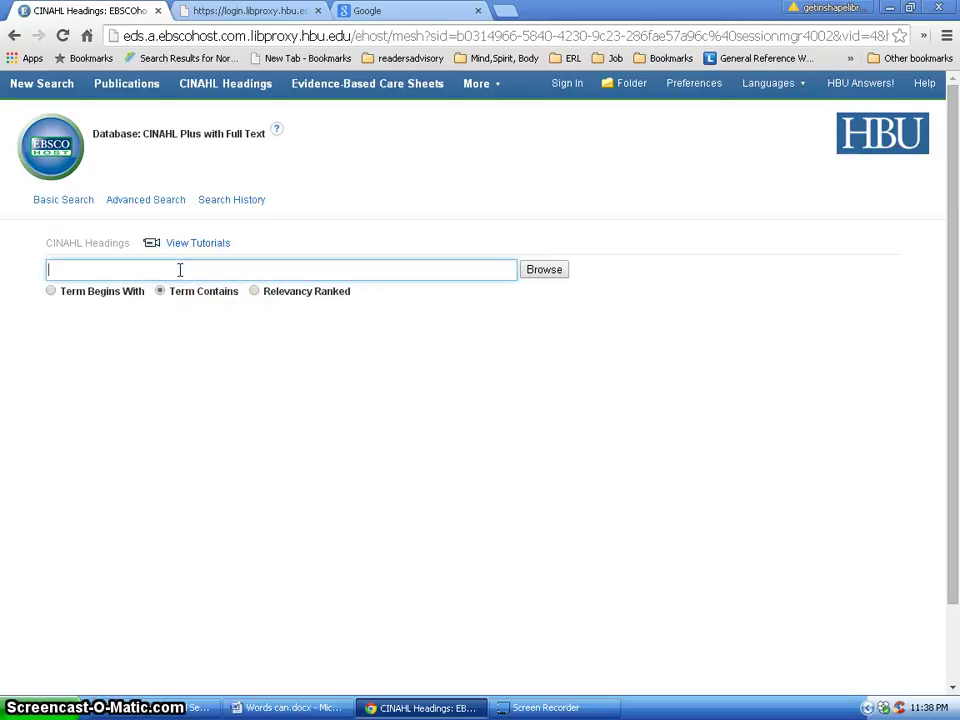
{"action": "type", "text": "posttraumatic"}
{"action": "left_click", "coordinate": [68, 270]}
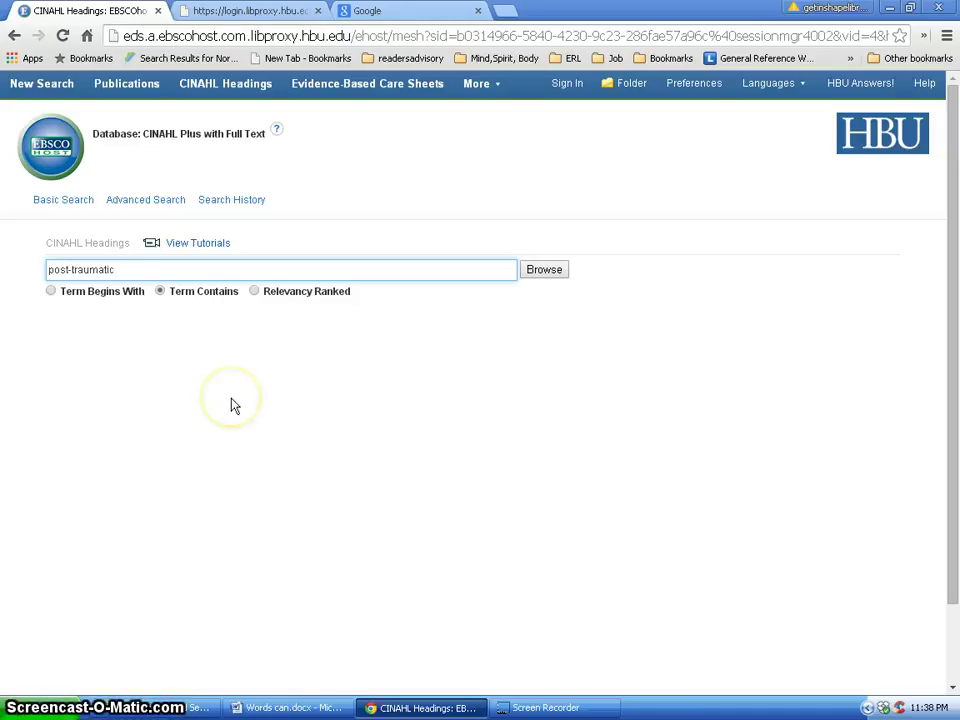
{"action": "left_click", "coordinate": [543, 270]}
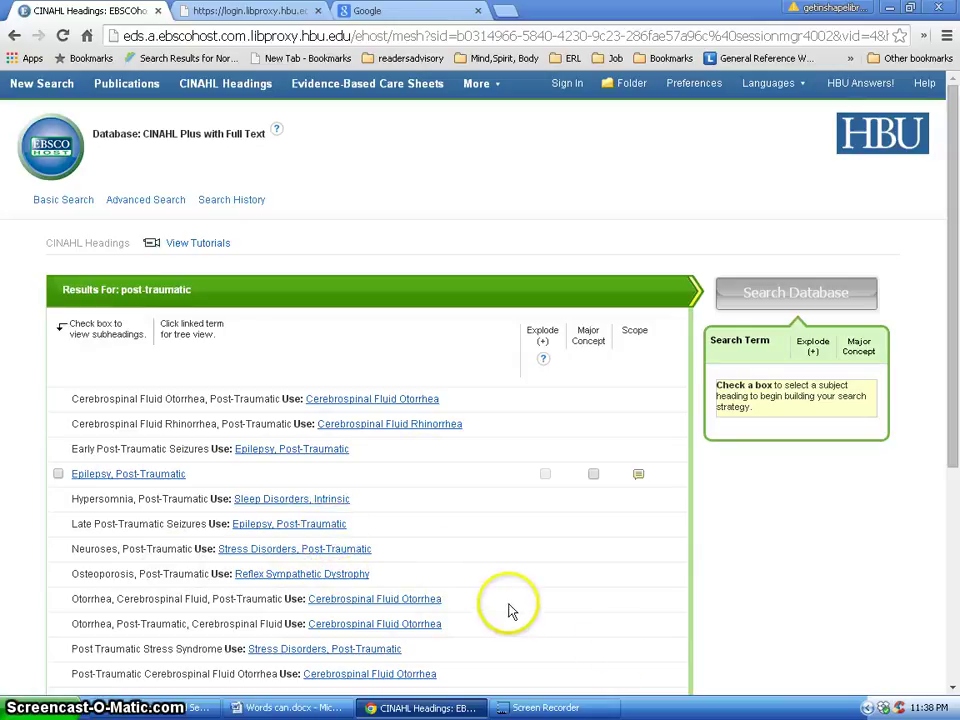
{"action": "scroll", "coordinate": [509, 610], "scroll_direction": "down", "scroll_amount": 1}
{"action": "scroll", "coordinate": [509, 611], "scroll_direction": "up", "scroll_amount": 1}
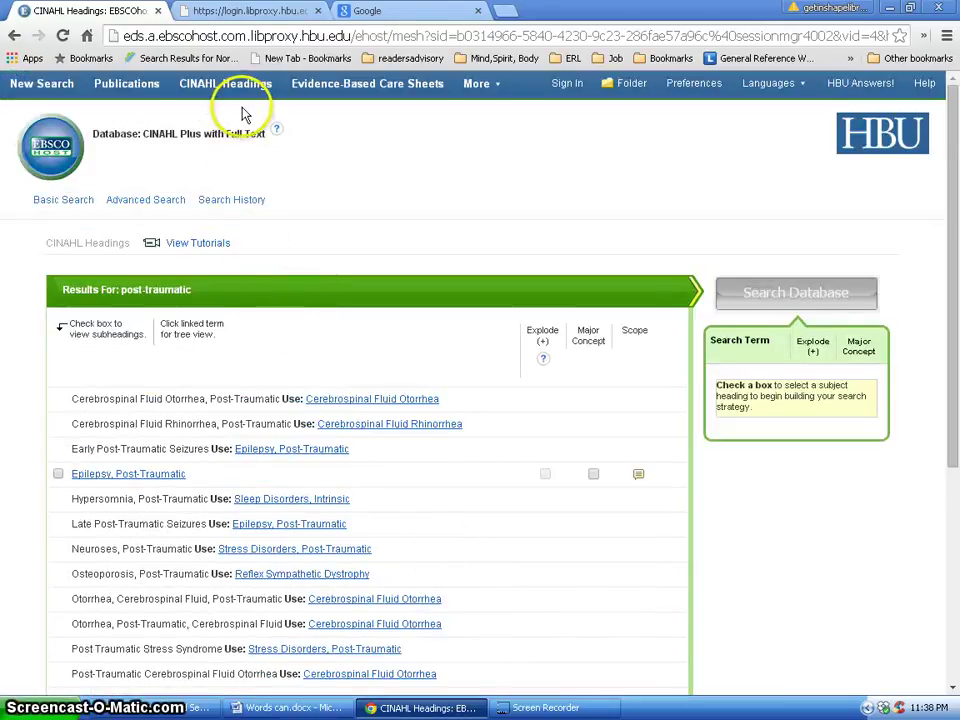
{"action": "left_click", "coordinate": [245, 89]}
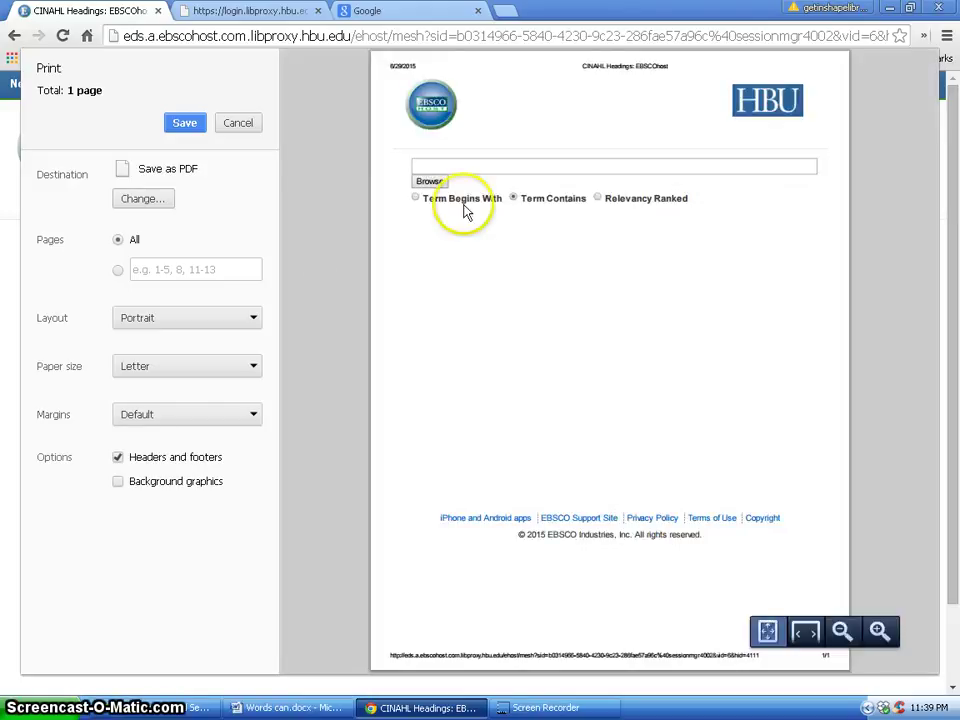
Leave the print preview and minimize Word to return to the CINAHL Headings page.
{"action": "key", "text": "alt+Tab"}
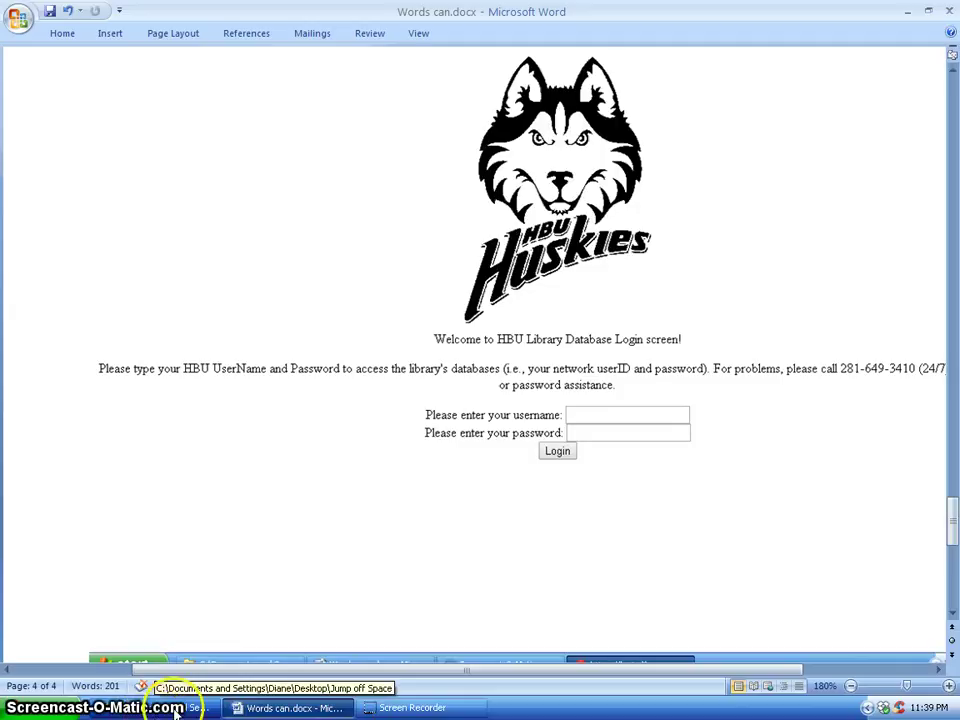
{"action": "left_click", "coordinate": [290, 708]}
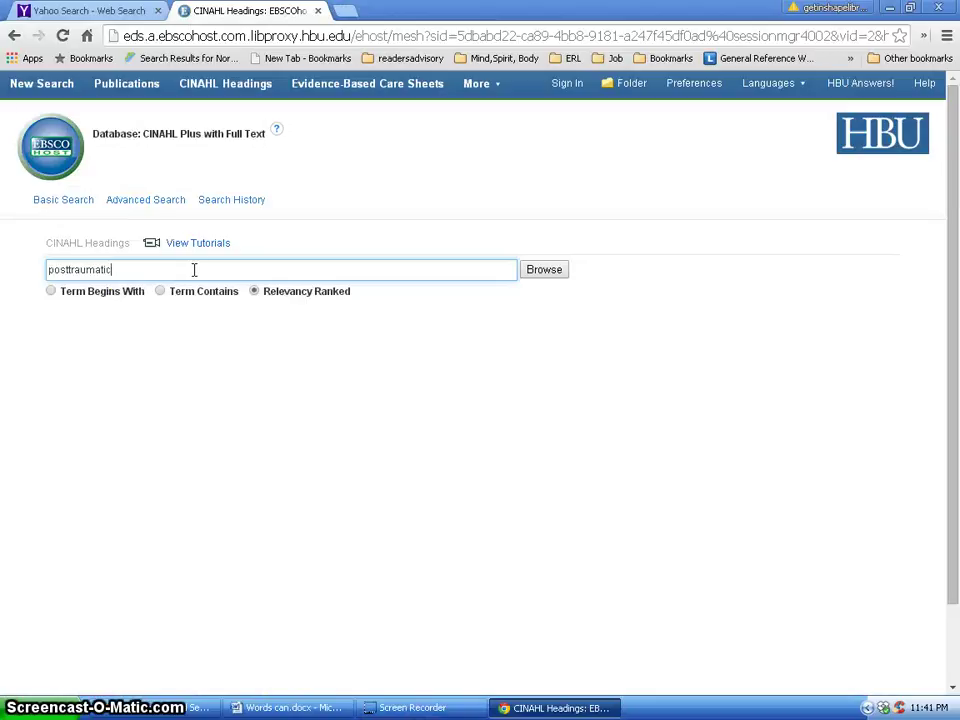
Browse headings for 'post traumatic' using Term Contains and review the matching entries.
{"action": "left_click", "coordinate": [70, 270]}
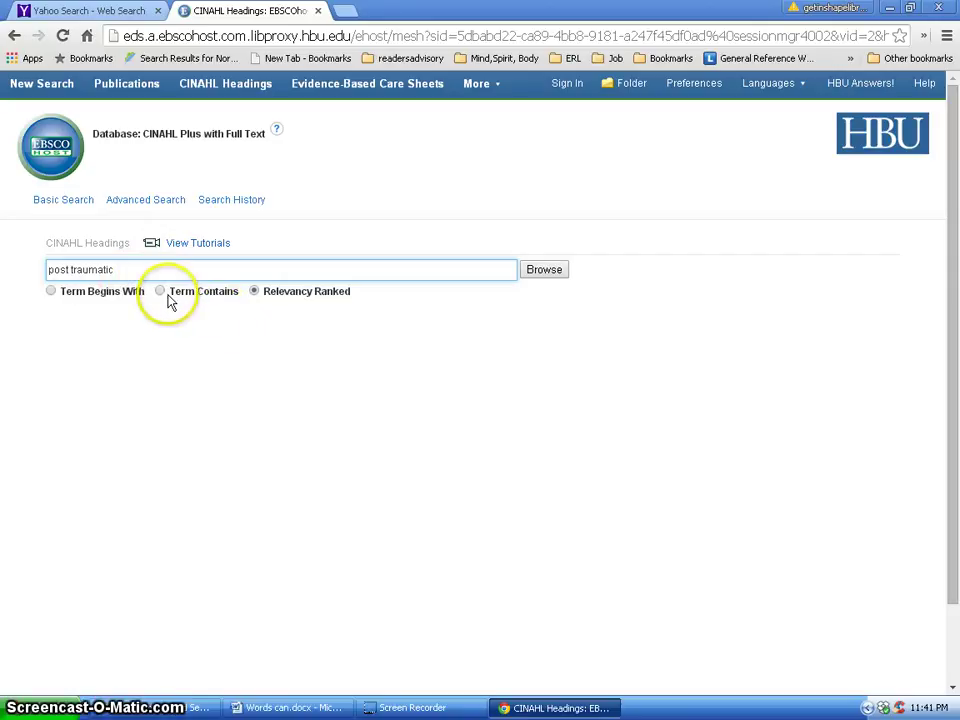
{"action": "left_click", "coordinate": [161, 292]}
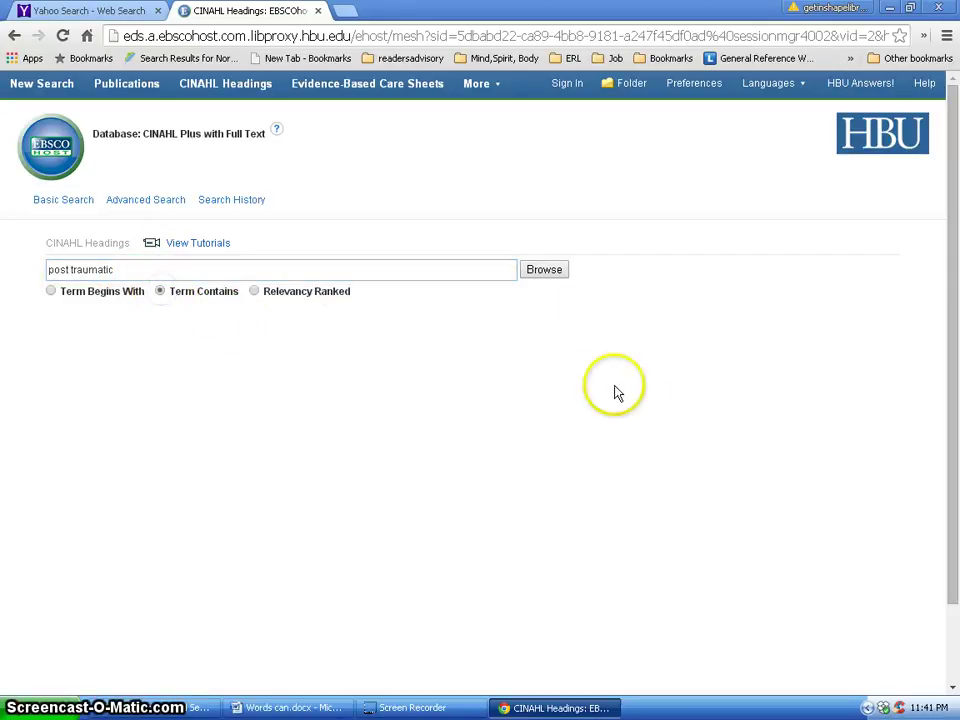
{"action": "left_click", "coordinate": [547, 273]}
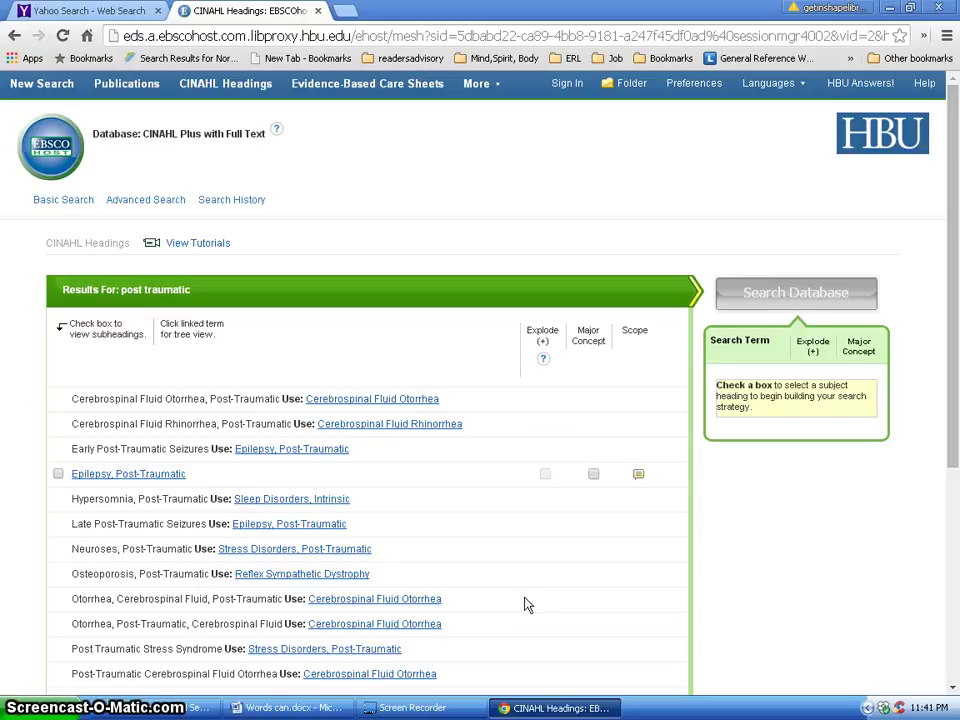
{"action": "scroll", "coordinate": [527, 604], "scroll_direction": "down", "scroll_amount": 1}
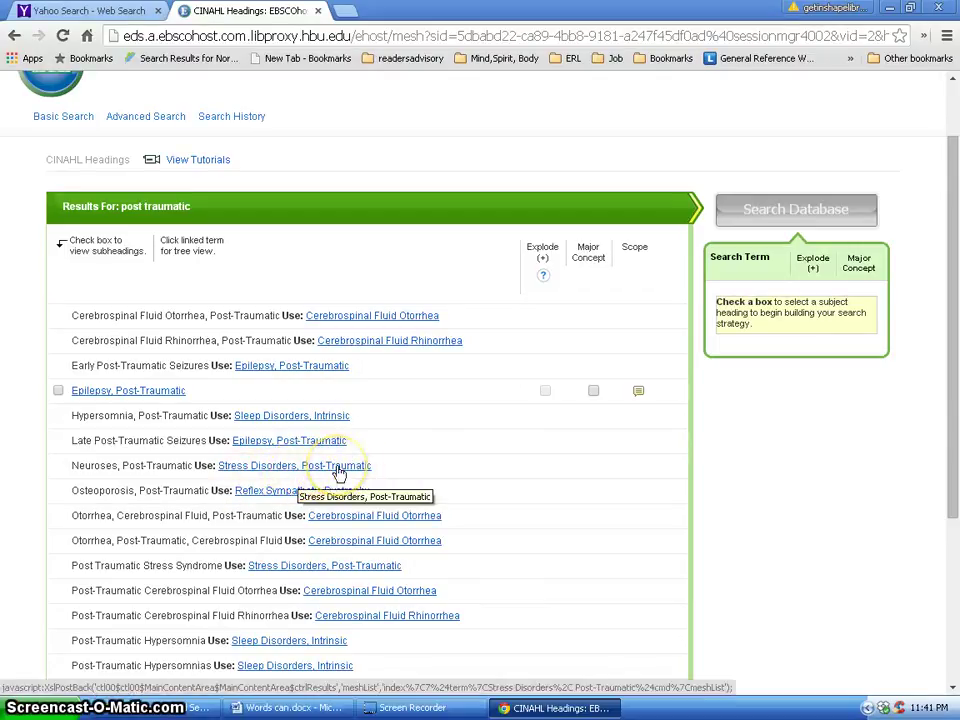
Open the Stress Disorders, Post-Traumatic tree and tick it as a Major Concept with all subheadings.
{"action": "left_click", "coordinate": [340, 466]}
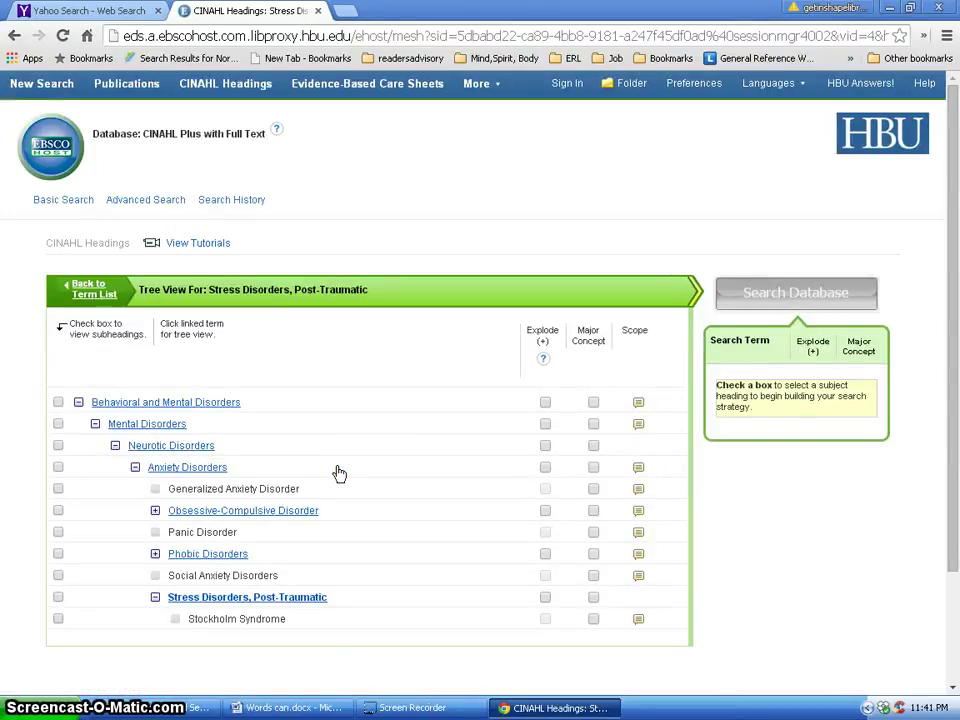
{"action": "left_click", "coordinate": [375, 465]}
{"action": "scroll", "coordinate": [375, 465], "scroll_direction": "down", "scroll_amount": 2}
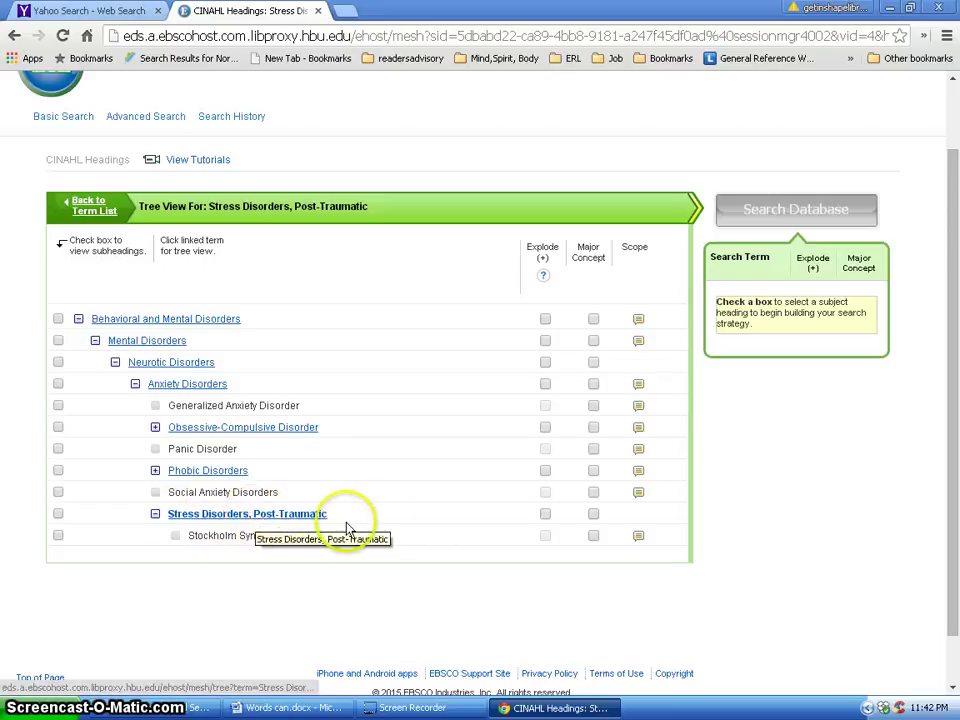
{"action": "left_click", "coordinate": [596, 516]}
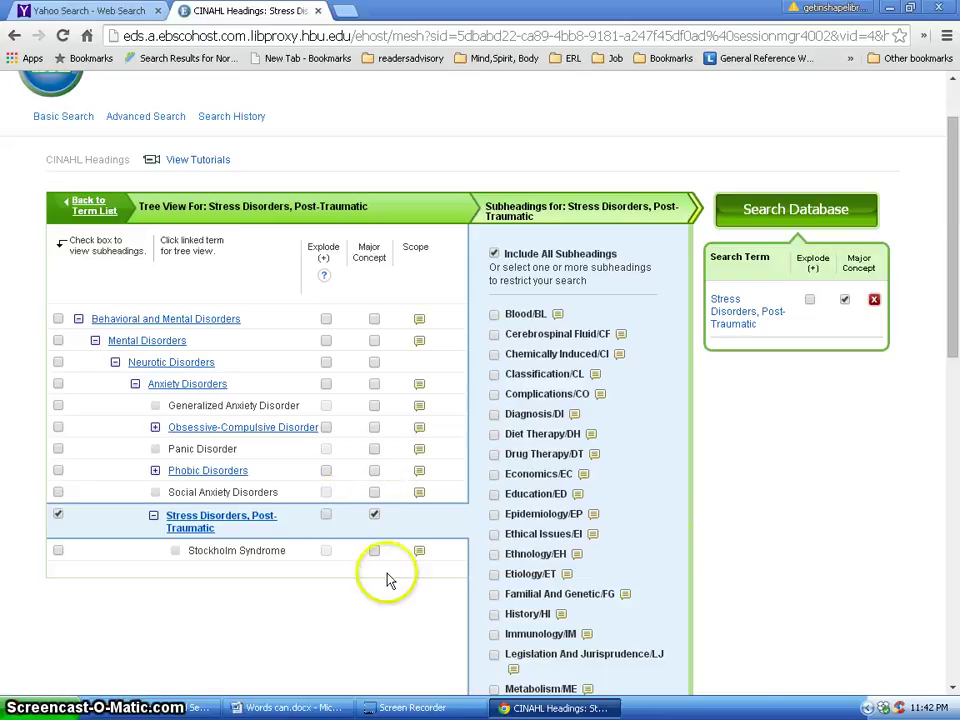
Check the Symptoms, Therapy, Trends and Education subheadings so the term reads /ED/SS/TH/TD.
{"action": "scroll", "coordinate": [770, 548], "scroll_direction": "down", "scroll_amount": 1}
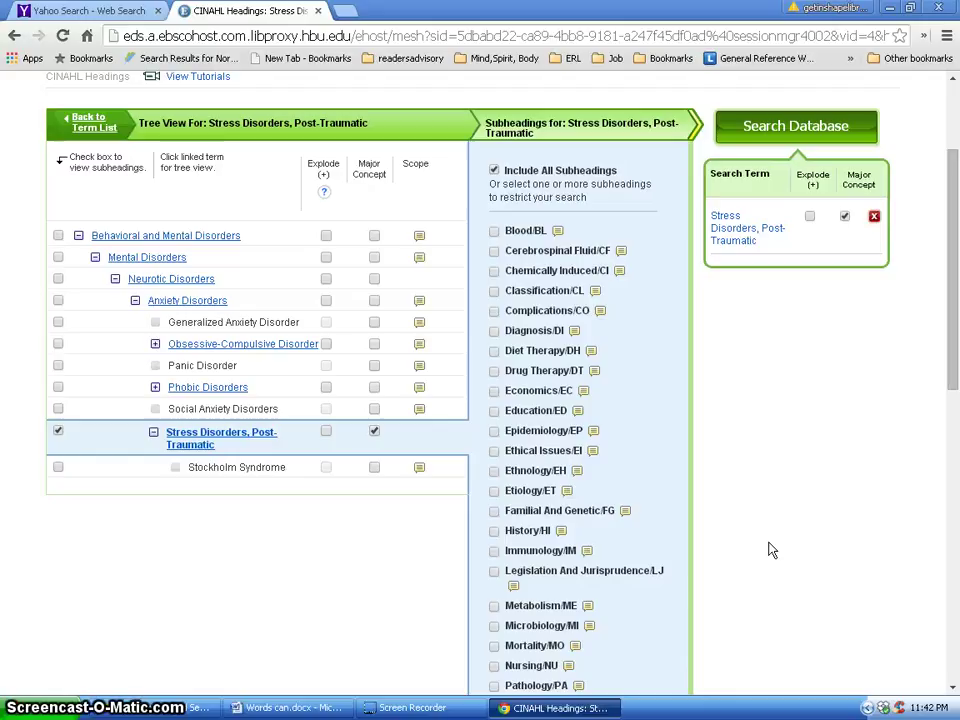
{"action": "scroll", "coordinate": [771, 549], "scroll_direction": "down", "scroll_amount": 1}
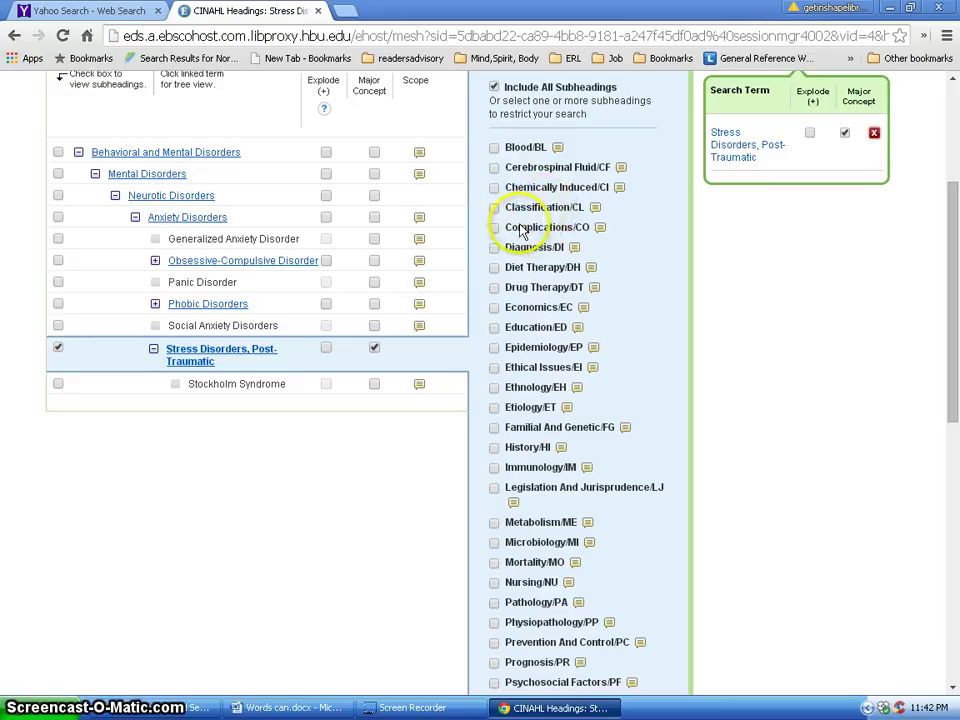
{"action": "scroll", "coordinate": [640, 605], "scroll_direction": "down", "scroll_amount": 2}
{"action": "scroll", "coordinate": [628, 610], "scroll_direction": "down", "scroll_amount": 4}
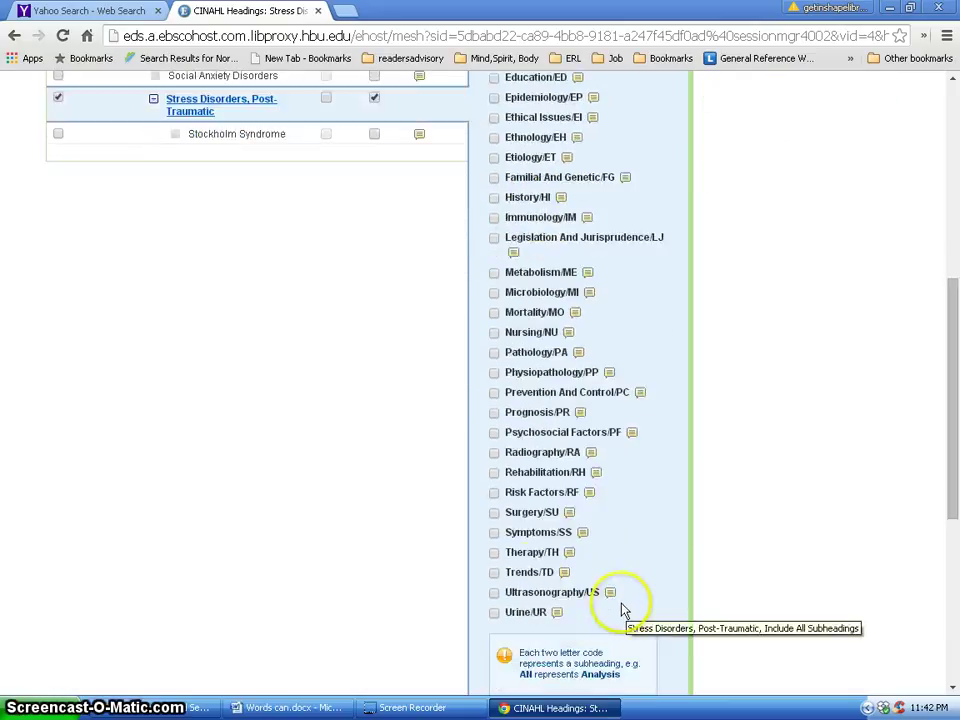
{"action": "left_click", "coordinate": [495, 534]}
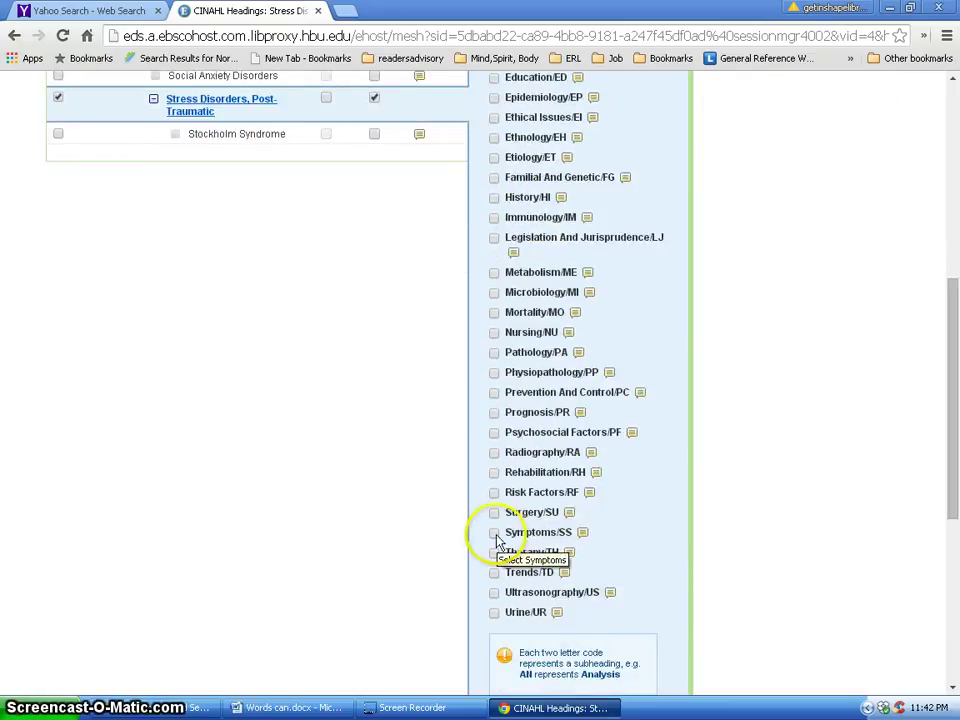
{"action": "left_click", "coordinate": [494, 554]}
{"action": "left_click", "coordinate": [495, 573]}
{"action": "scroll", "coordinate": [521, 425], "scroll_direction": "up", "scroll_amount": 4}
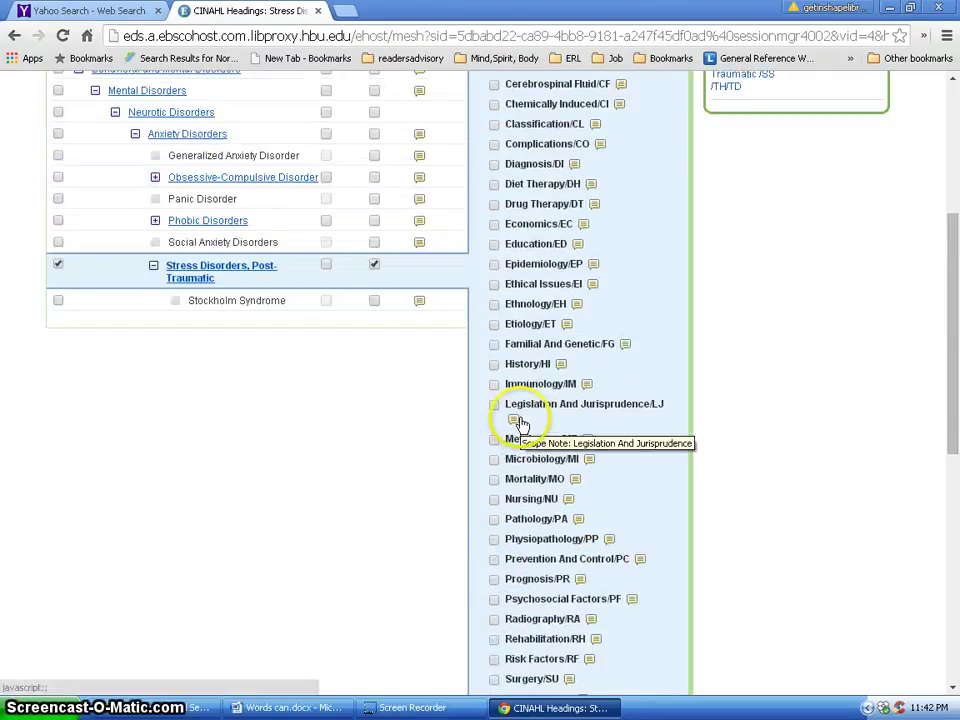
{"action": "scroll", "coordinate": [500, 410], "scroll_direction": "up", "scroll_amount": 2}
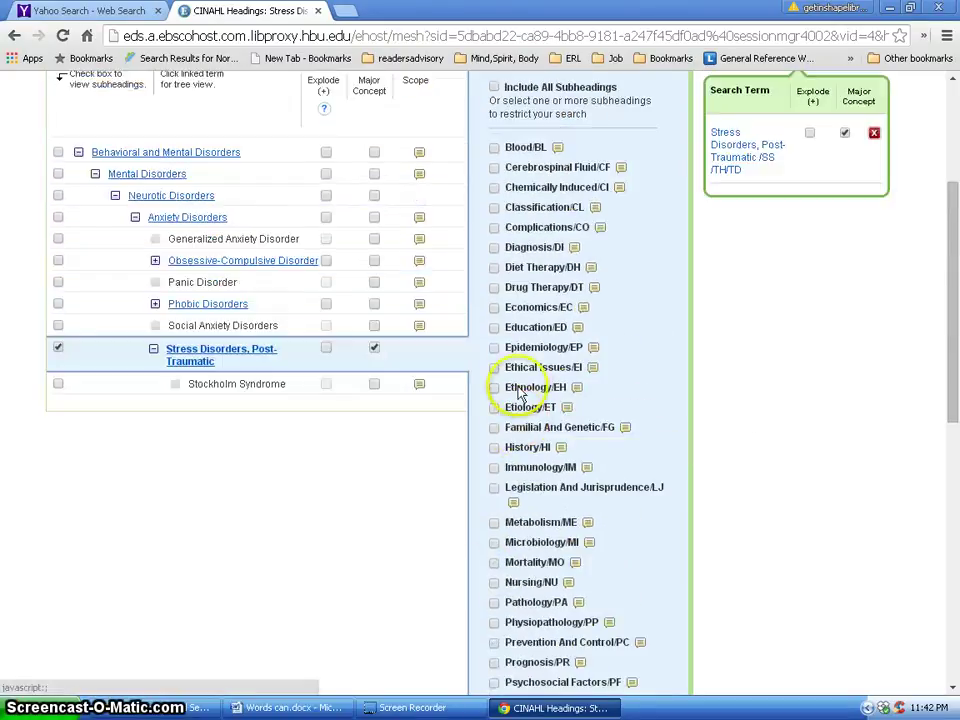
{"action": "left_click", "coordinate": [494, 328]}
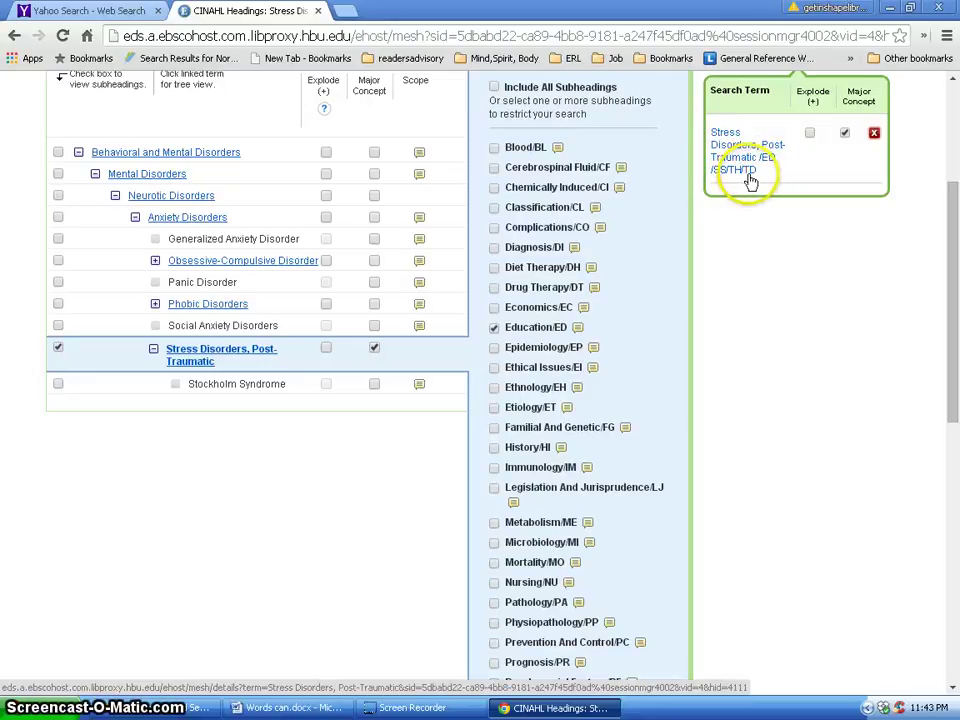
{"action": "scroll", "coordinate": [810, 300], "scroll_direction": "up", "scroll_amount": 2}
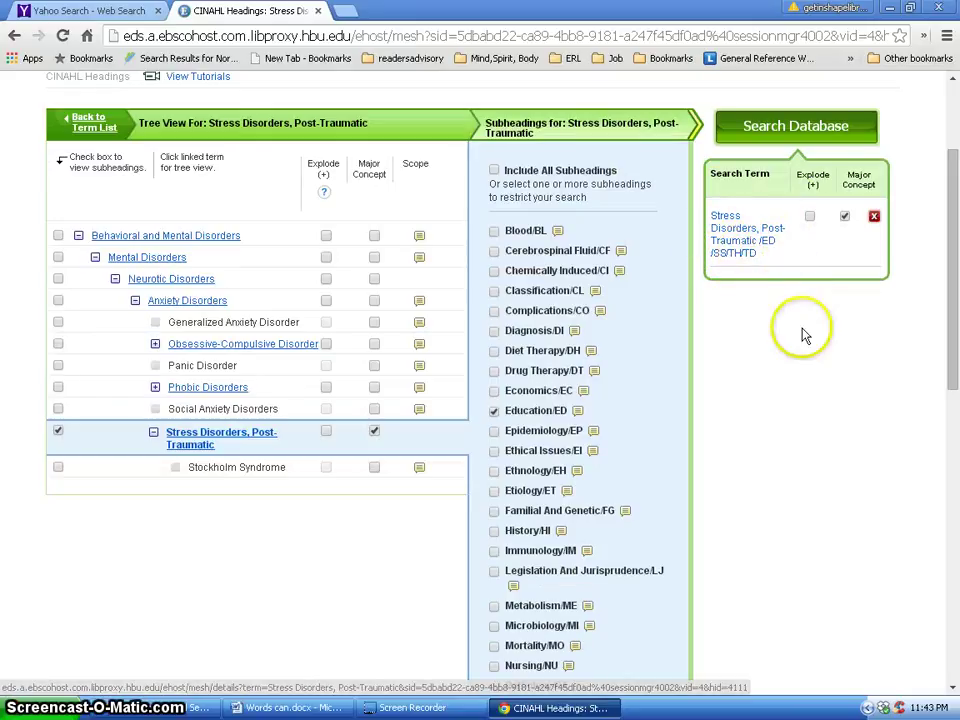
Run the subject heading search and scroll the 2,007 results down to the Refine Results limiters.
{"action": "left_click", "coordinate": [822, 130]}
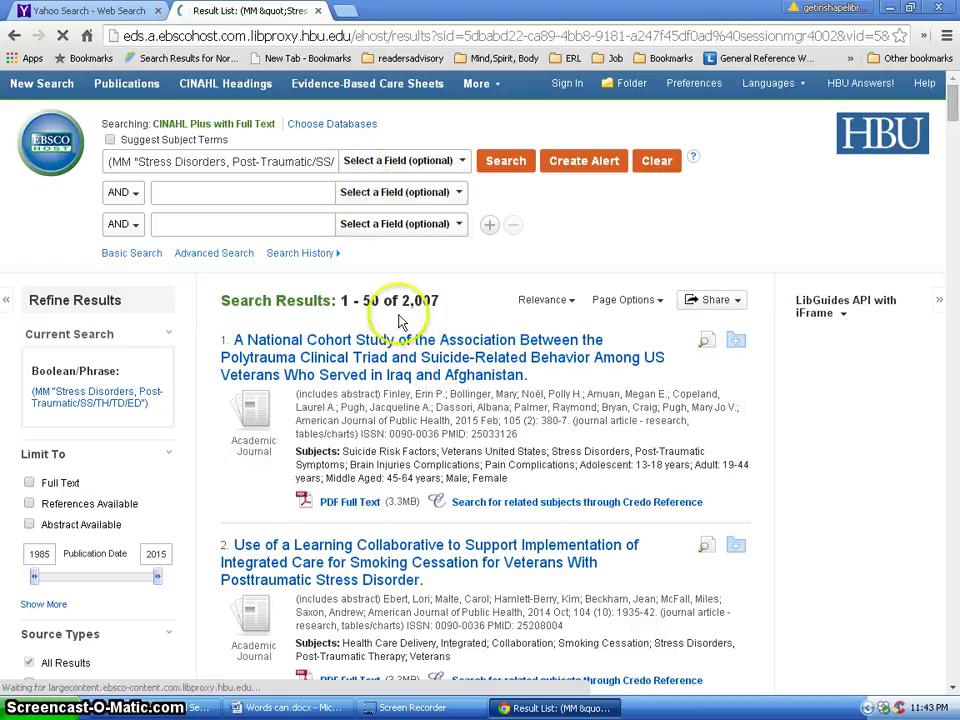
{"action": "left_click_drag", "start_coordinate": [400, 300], "coordinate": [454, 300]}
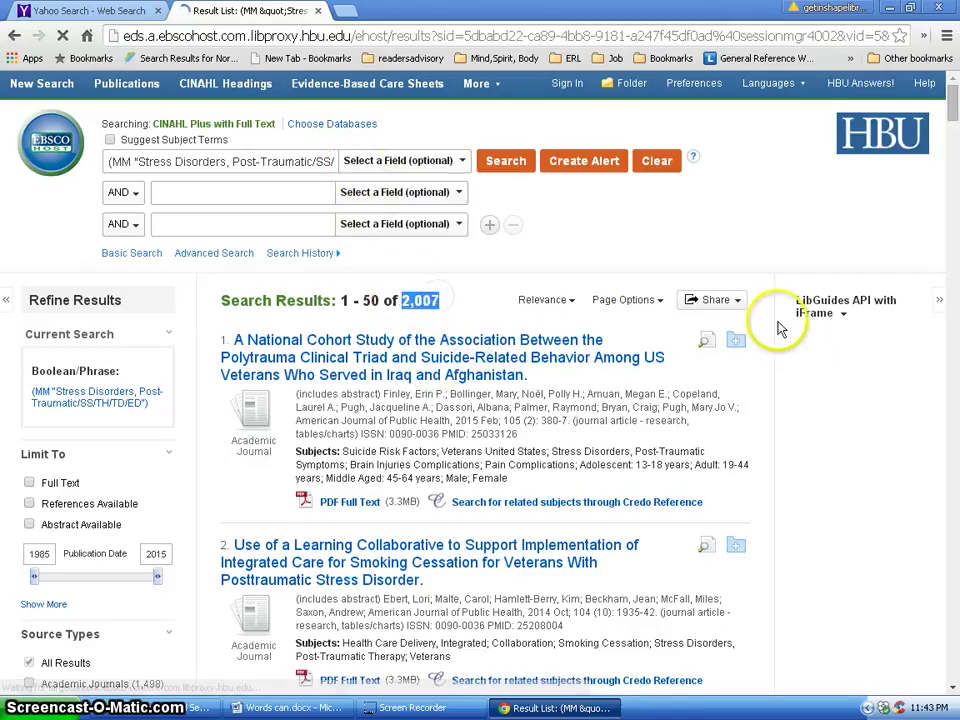
{"action": "left_click", "coordinate": [825, 453]}
{"action": "scroll", "coordinate": [810, 455], "scroll_direction": "down", "scroll_amount": 1}
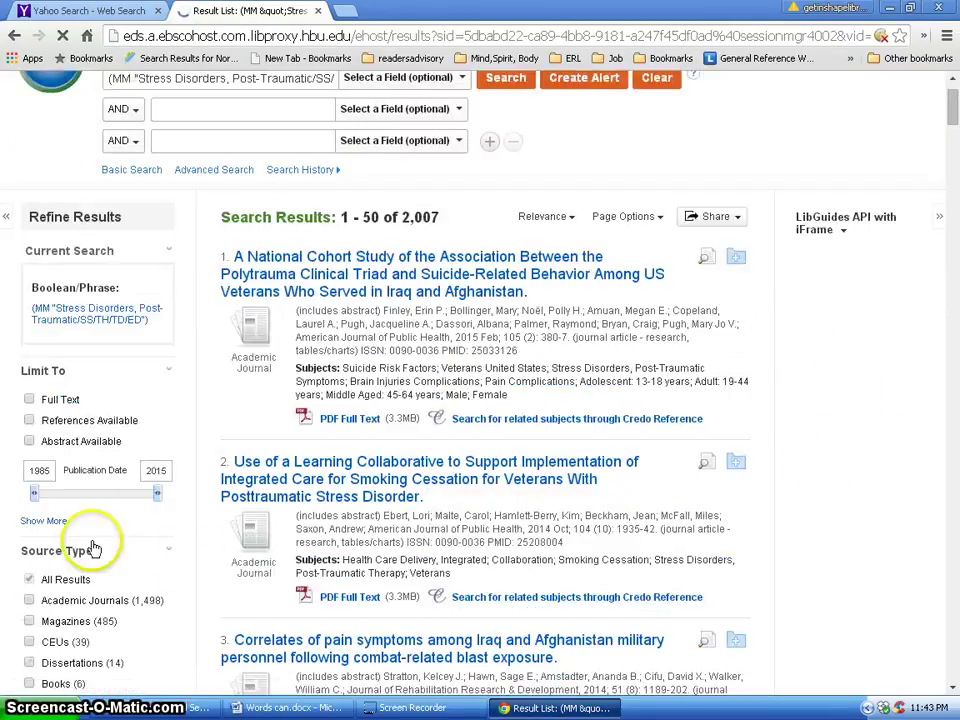
{"action": "scroll", "coordinate": [178, 520], "scroll_direction": "down", "scroll_amount": 1}
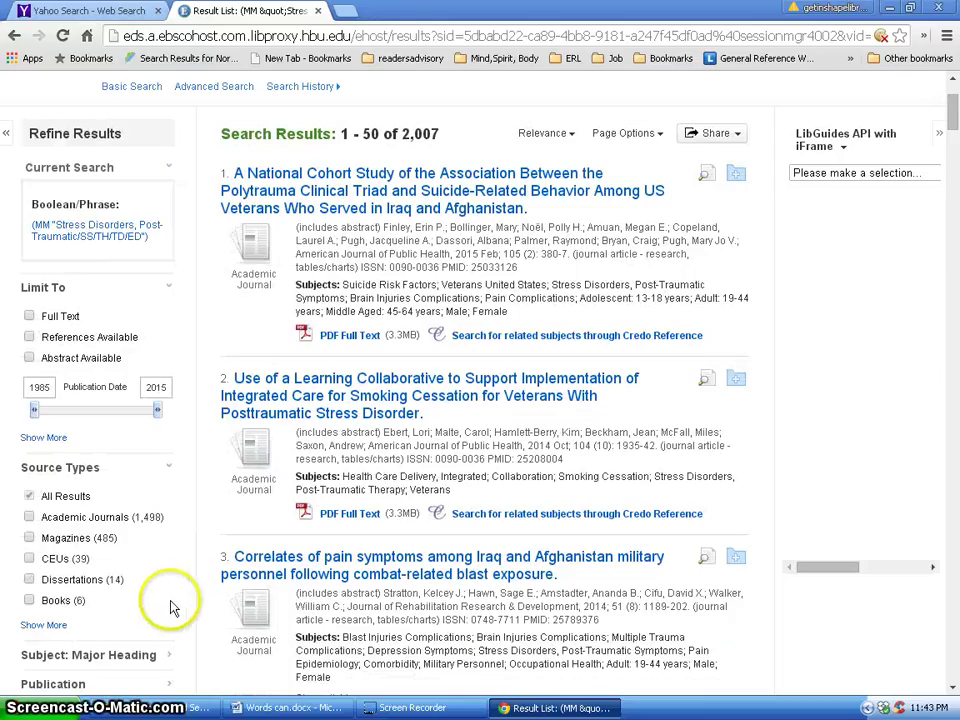
{"action": "scroll", "coordinate": [167, 621], "scroll_direction": "down", "scroll_amount": 1}
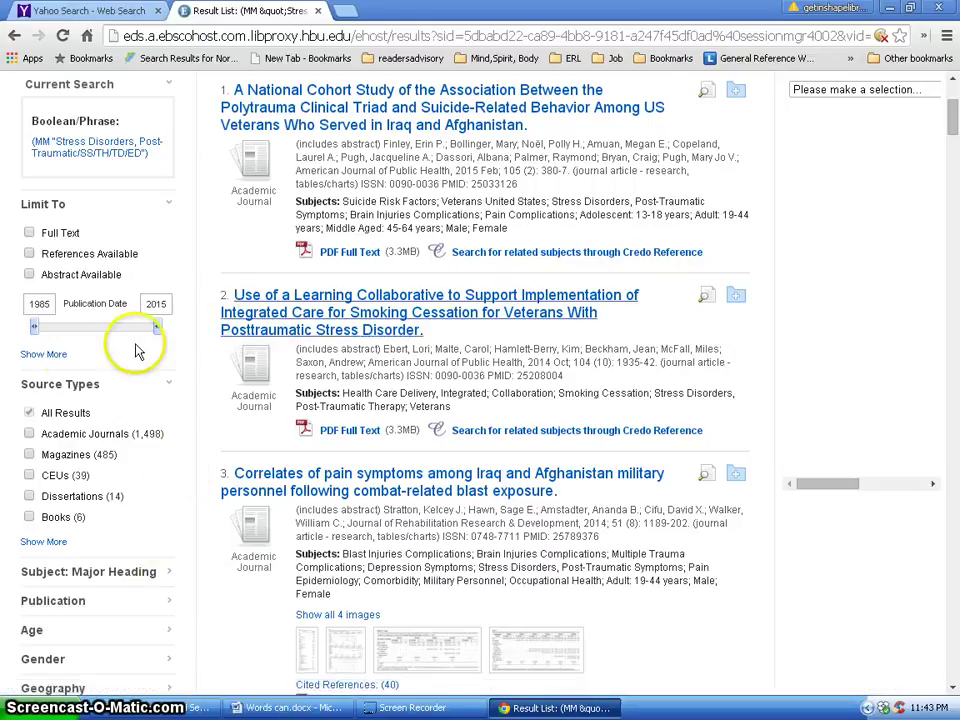
Expand the limiters and set the publication date range to 2010–2015.
{"action": "left_click", "coordinate": [50, 355]}
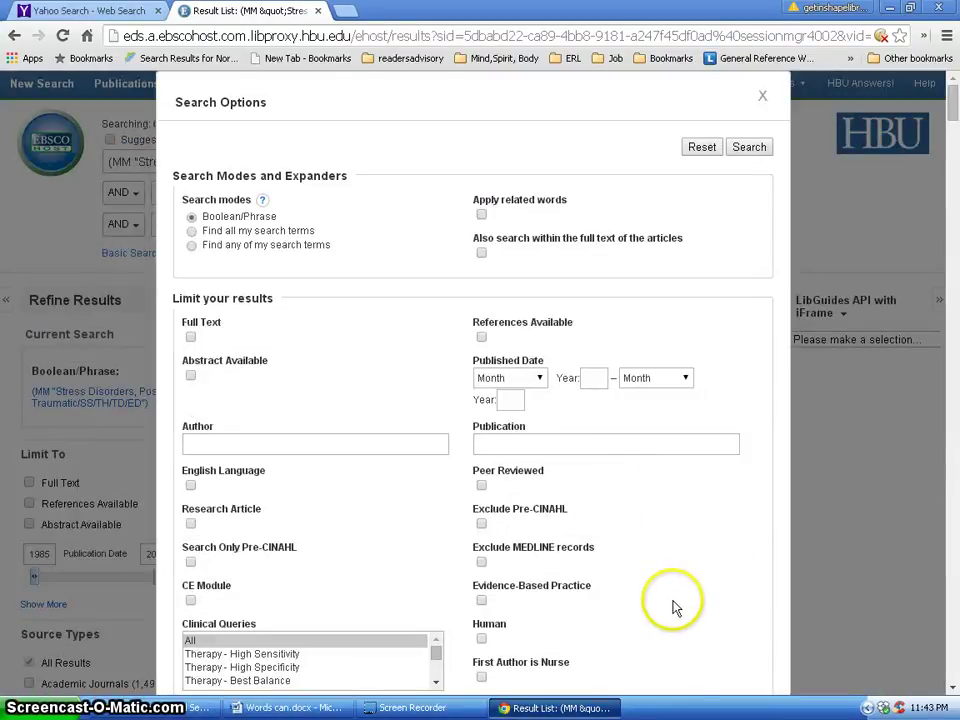
{"action": "scroll", "coordinate": [660, 560], "scroll_direction": "down", "scroll_amount": 1}
{"action": "left_click", "coordinate": [597, 295]}
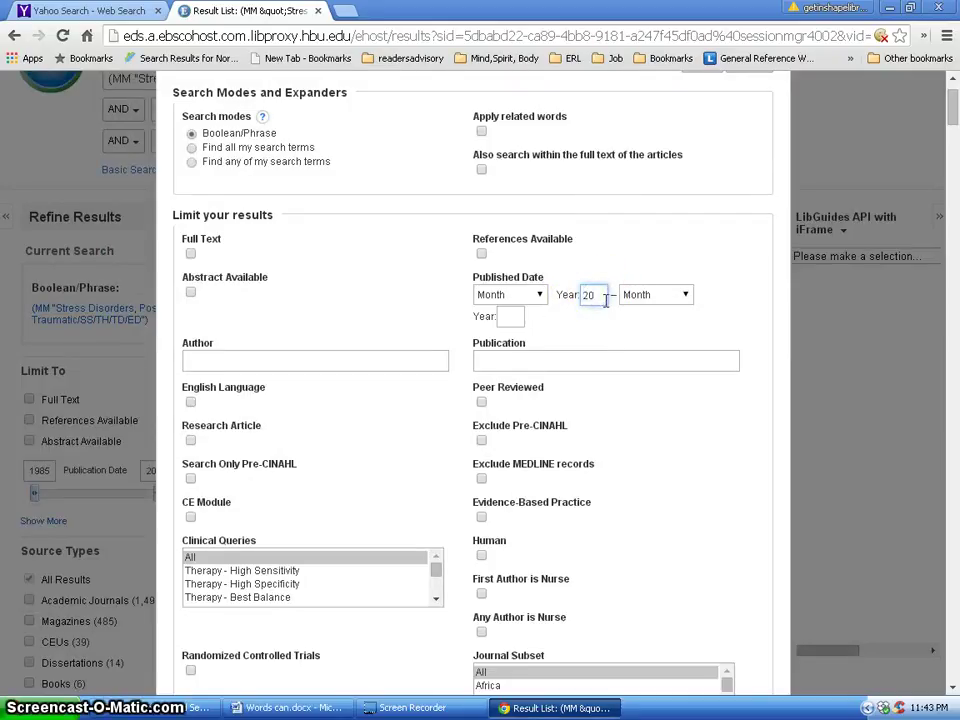
{"action": "type", "text": "2010"}
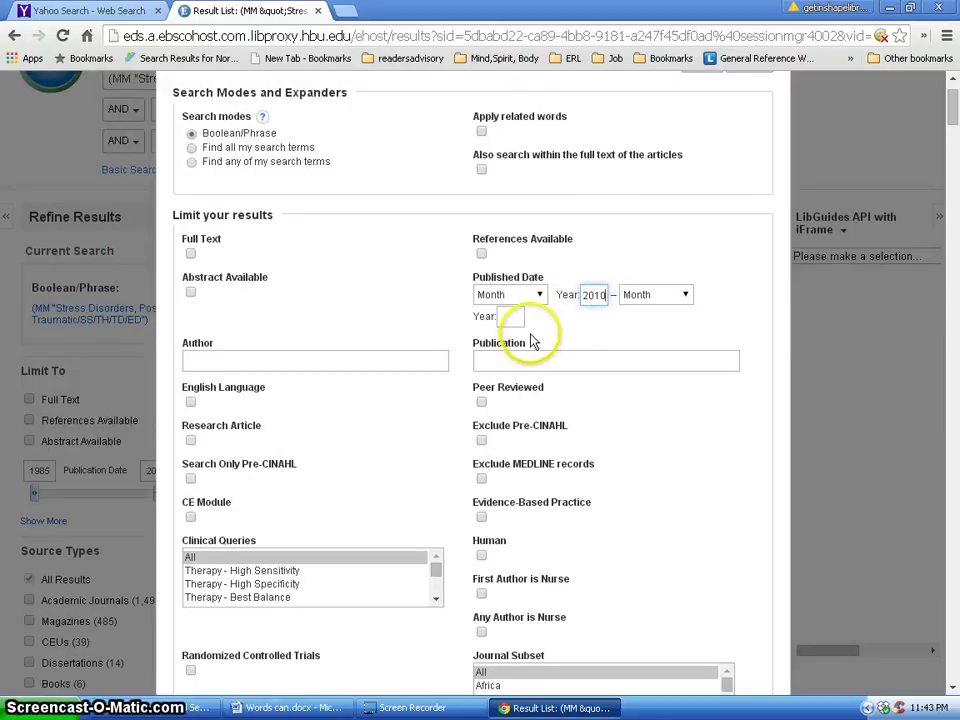
{"action": "left_click", "coordinate": [513, 316]}
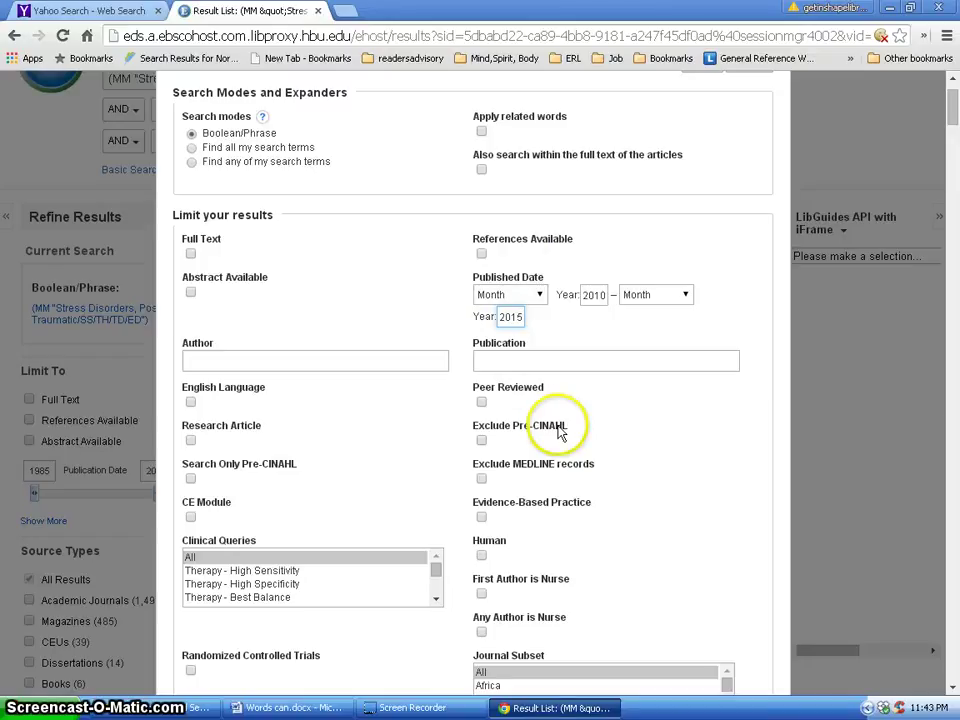
Limit to peer-reviewed and full-text articles and rerun the search.
{"action": "left_click", "coordinate": [481, 401]}
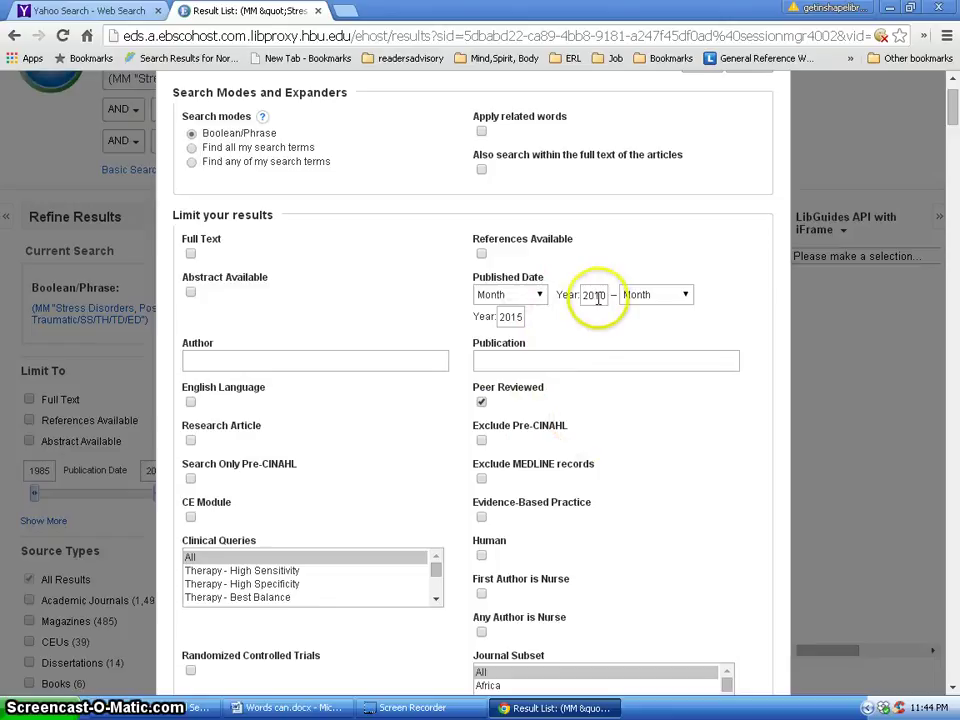
{"action": "scroll", "coordinate": [672, 488], "scroll_direction": "up", "scroll_amount": 2}
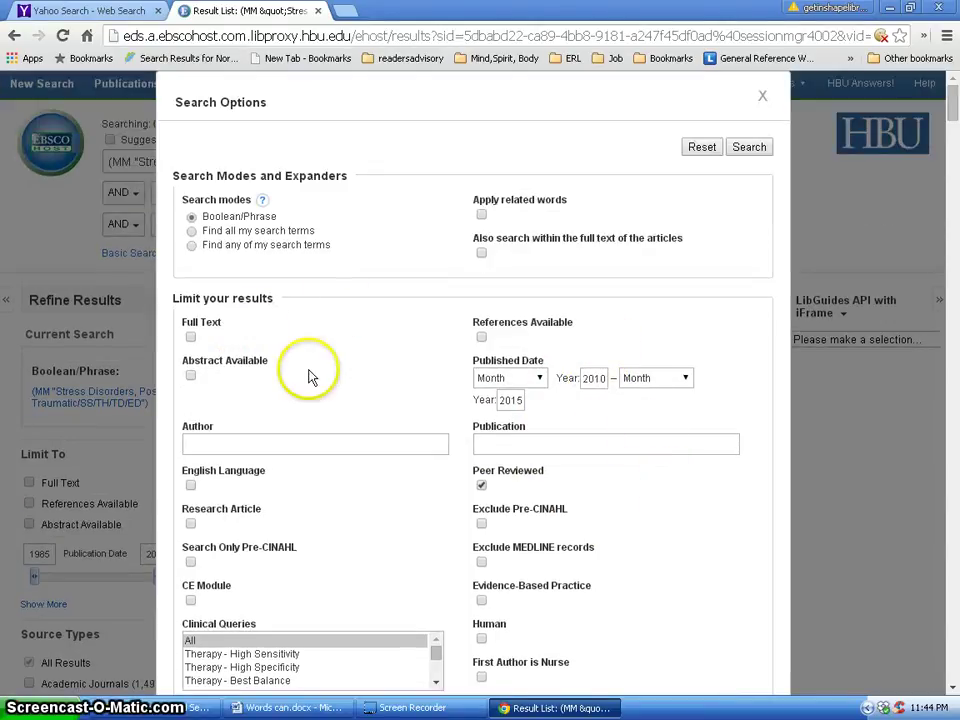
{"action": "left_click", "coordinate": [190, 336]}
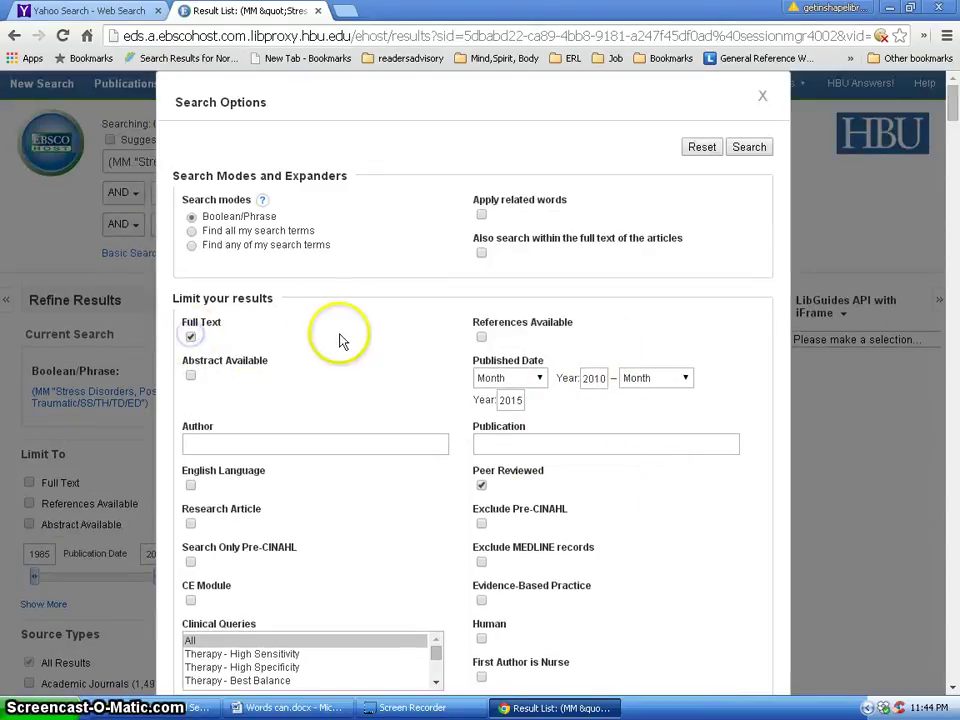
{"action": "scroll", "coordinate": [318, 563], "scroll_direction": "down", "scroll_amount": 2}
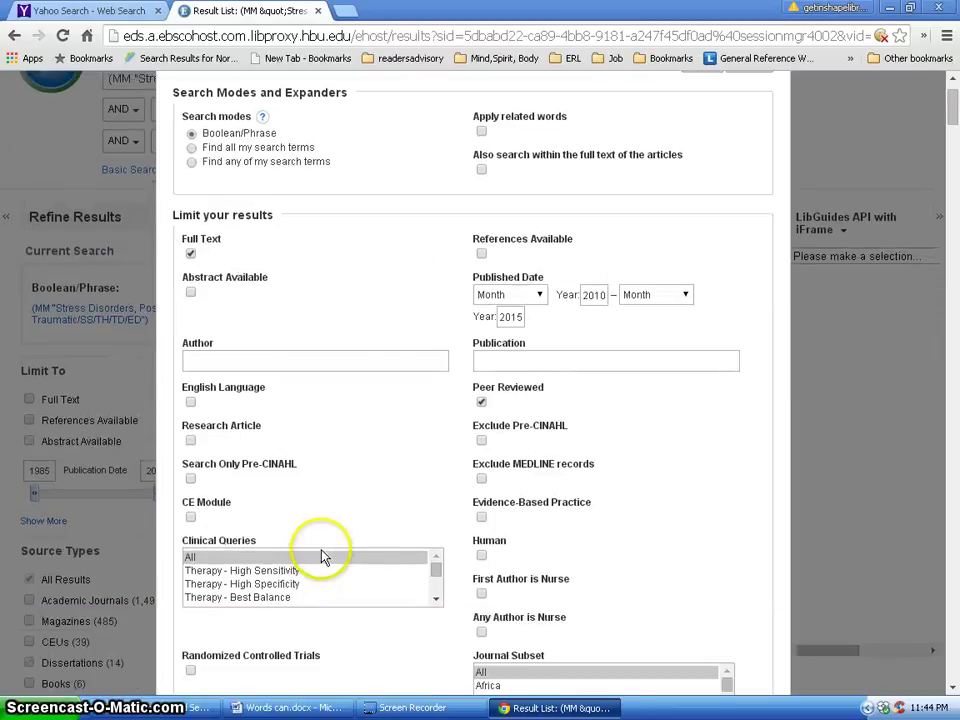
{"action": "scroll", "coordinate": [322, 556], "scroll_direction": "down", "scroll_amount": 5}
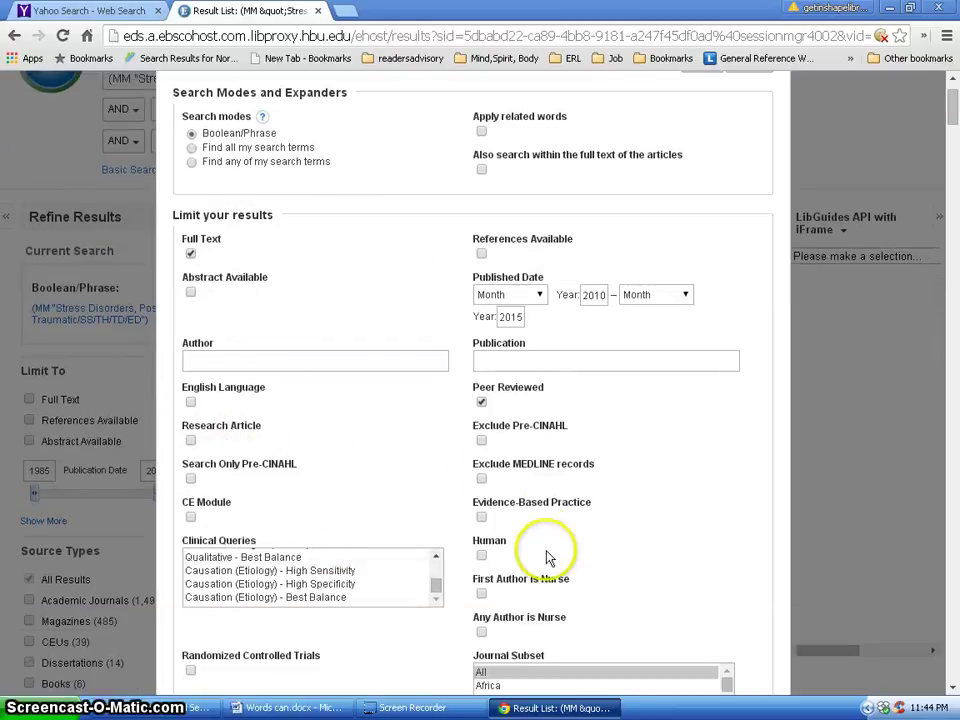
{"action": "scroll", "coordinate": [499, 561], "scroll_direction": "down", "scroll_amount": 3}
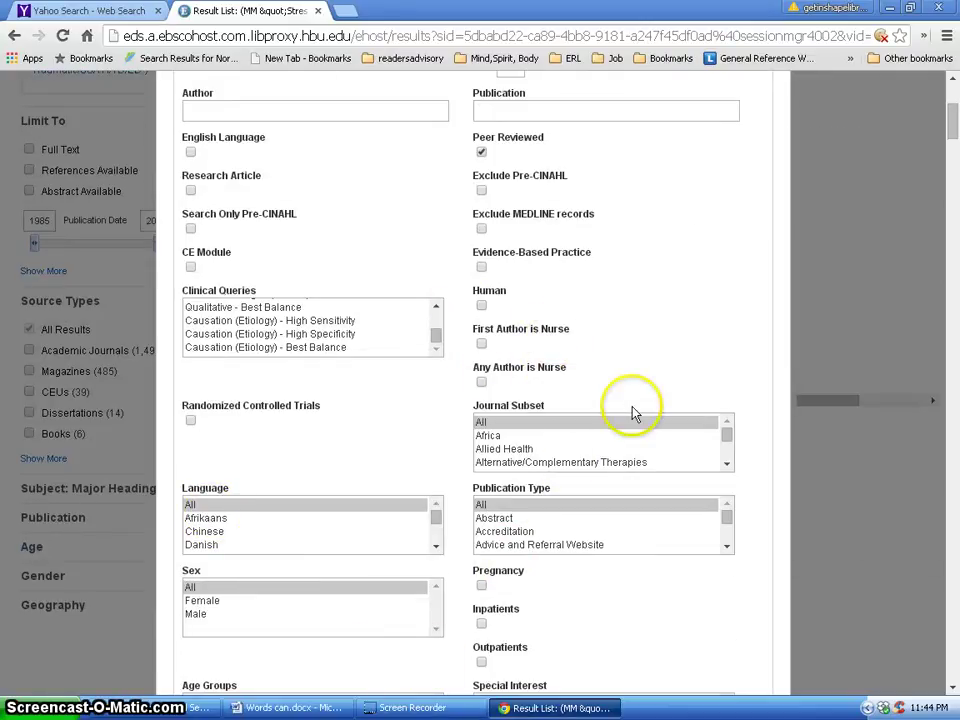
{"action": "scroll", "coordinate": [632, 413], "scroll_direction": "up", "scroll_amount": 2}
{"action": "scroll", "coordinate": [632, 413], "scroll_direction": "up", "scroll_amount": 1}
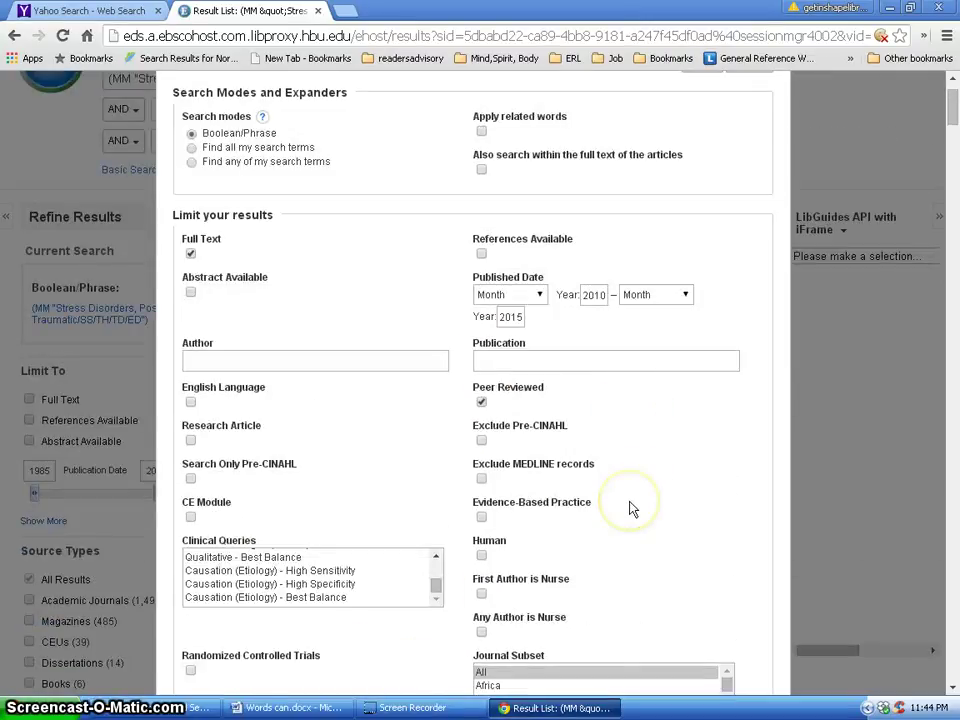
{"action": "scroll", "coordinate": [630, 509], "scroll_direction": "up", "scroll_amount": 1}
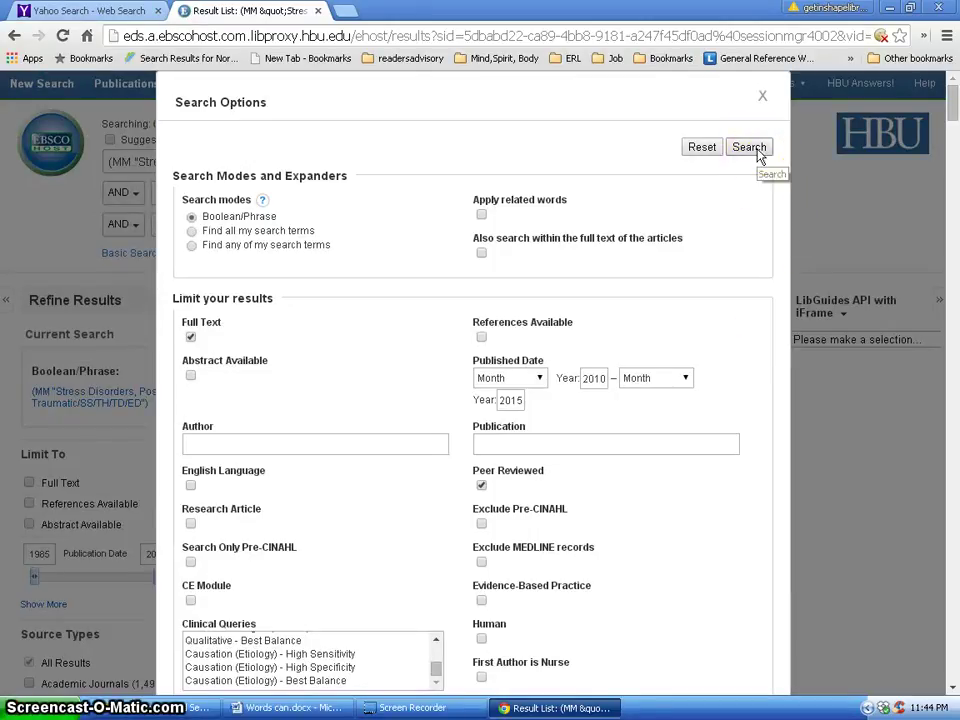
{"action": "left_click", "coordinate": [750, 148]}
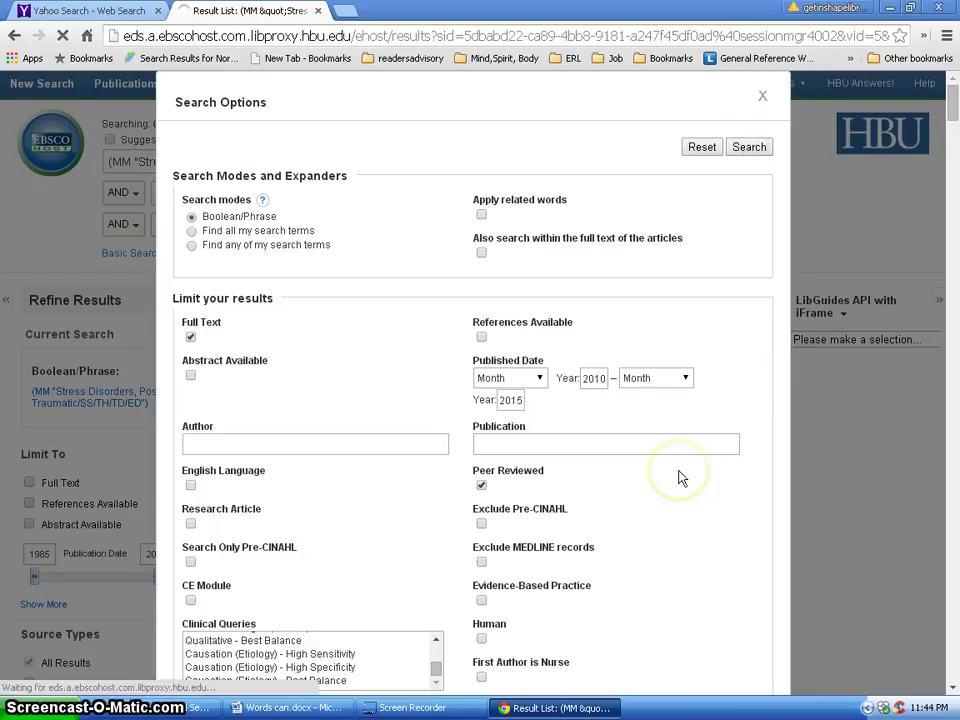